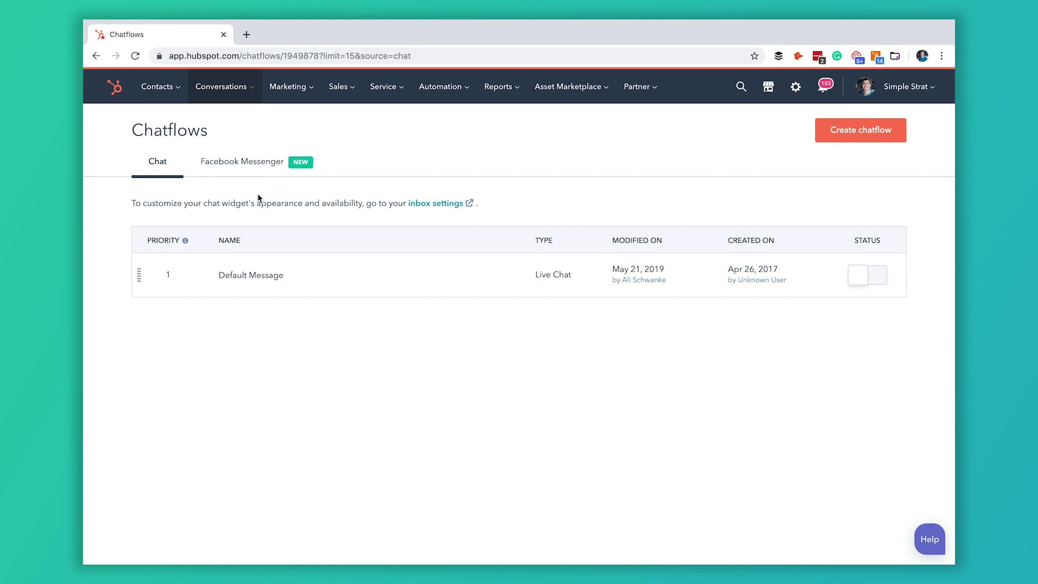
Step: Create a new chatflow for the Website channel
mouse_move(236, 89)
click(849, 138)
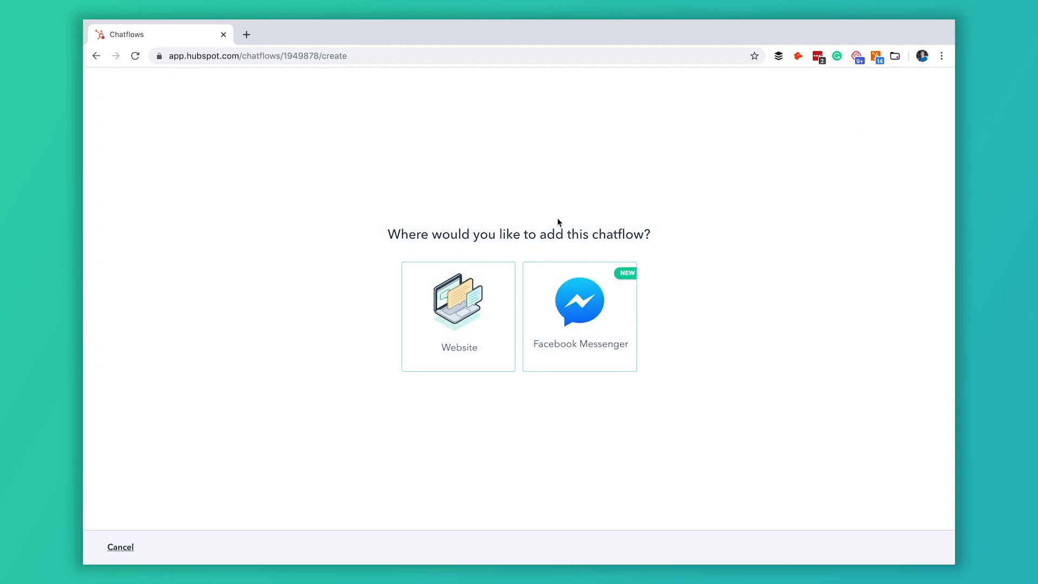
click(463, 327)
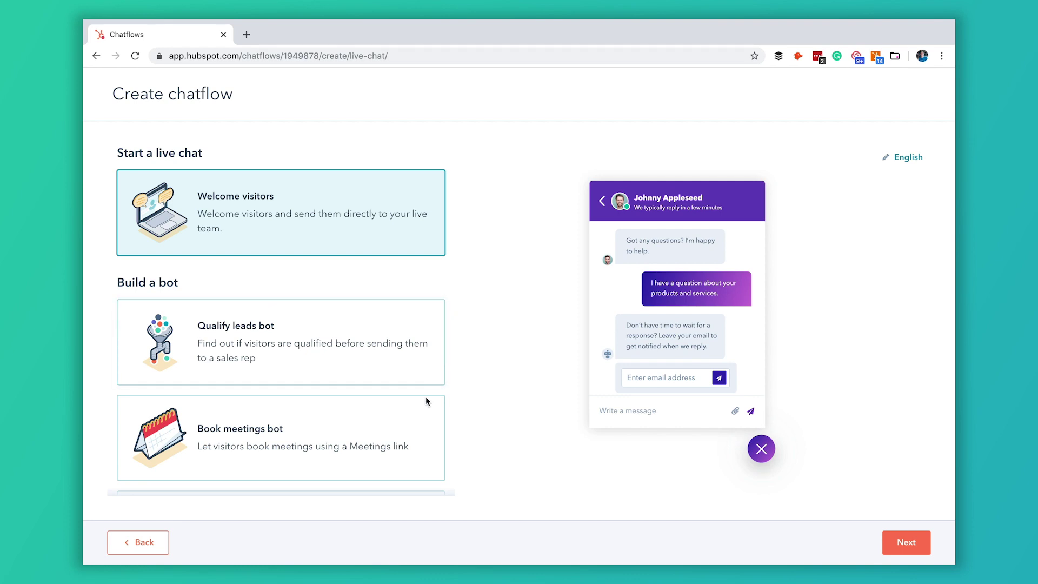
scroll(392, 386, down, 1)
scroll(392, 386, down, 1)
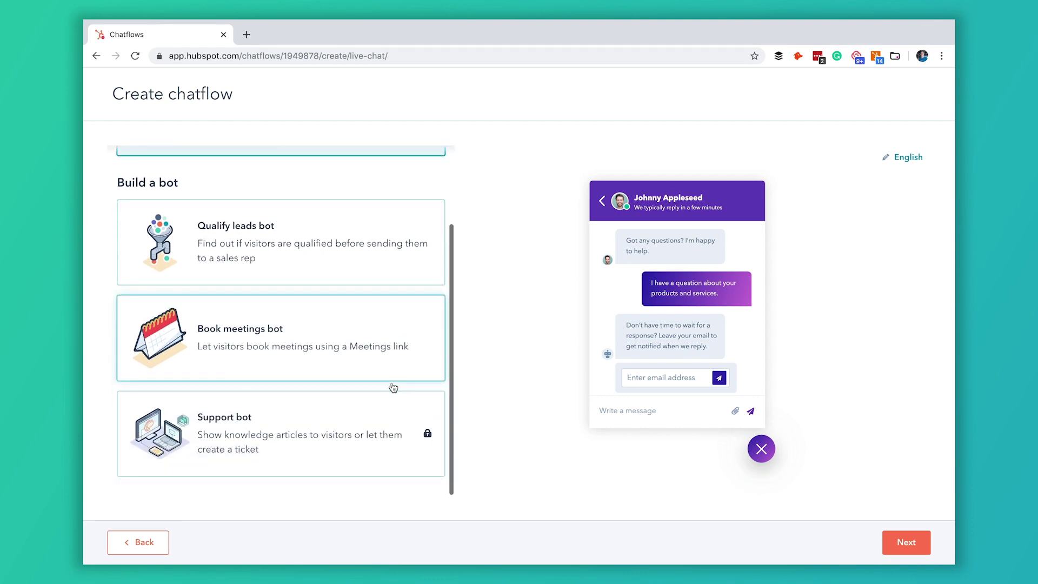
scroll(393, 387, up, 2)
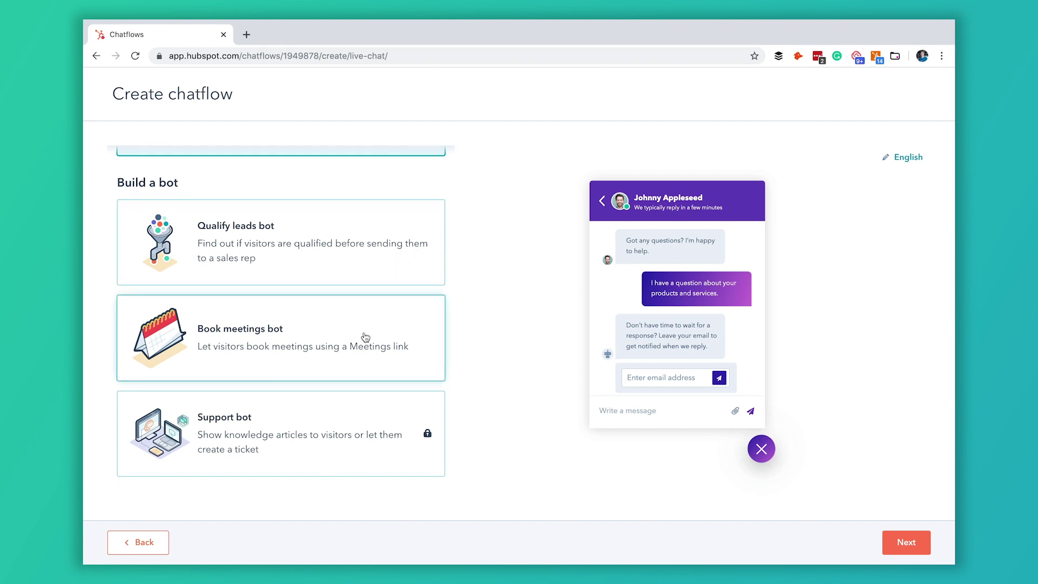
Step: Choose the Book meetings bot template linked to 'Book a meeting with Brandi' and continue
mouse_move(331, 404)
click(371, 344)
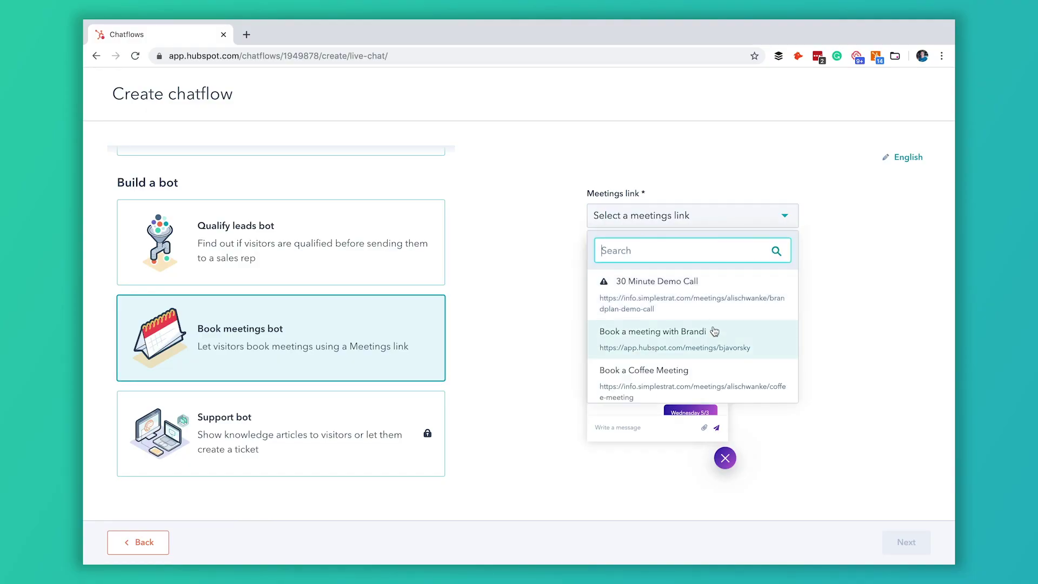
click(702, 340)
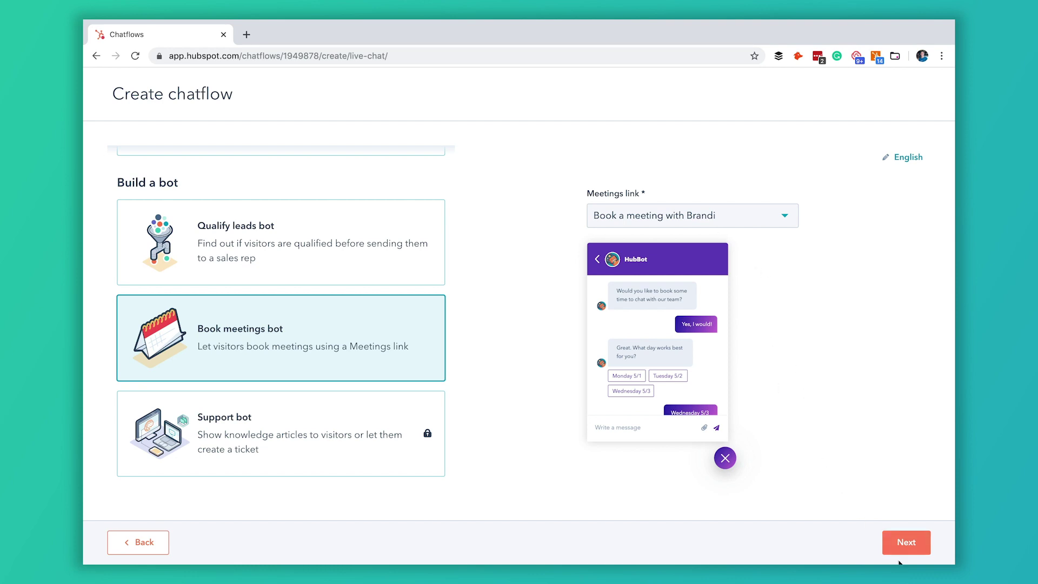
click(900, 543)
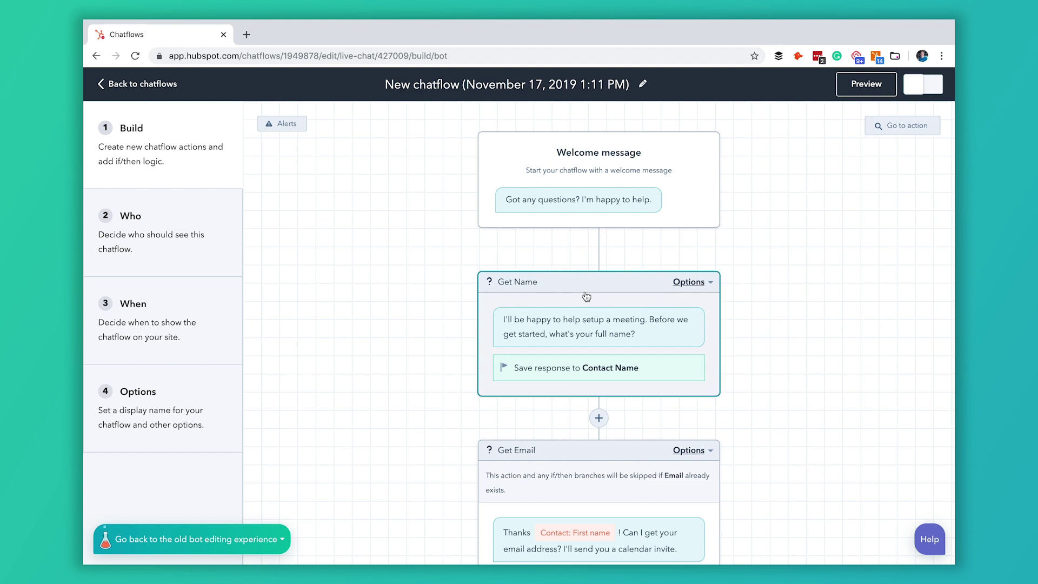
Step: Change the chatflow title to 'Book Meeting with Brandi' and confirm it
scroll(588, 295, down, 5)
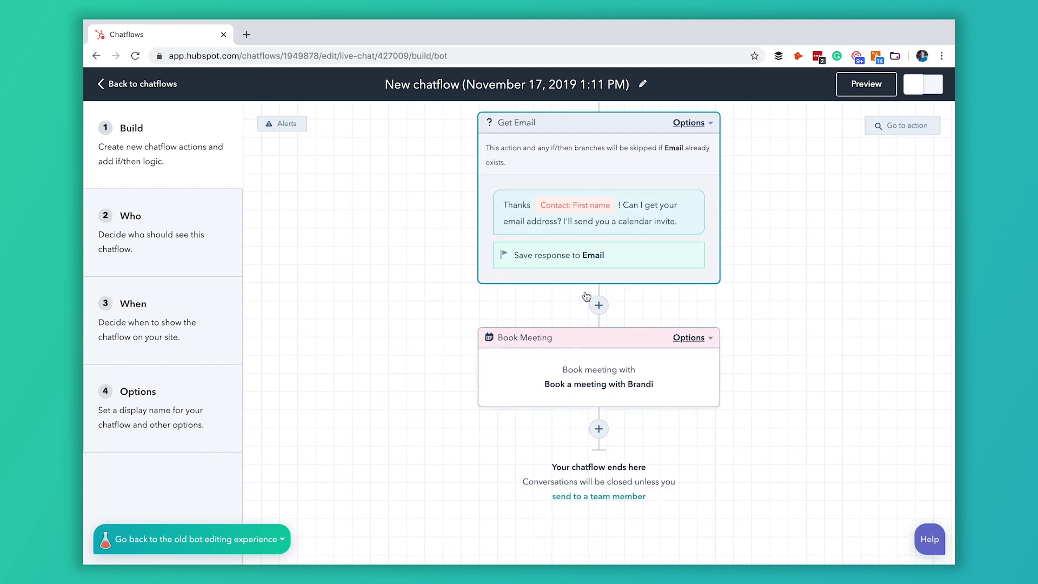
scroll(586, 295, up, 6)
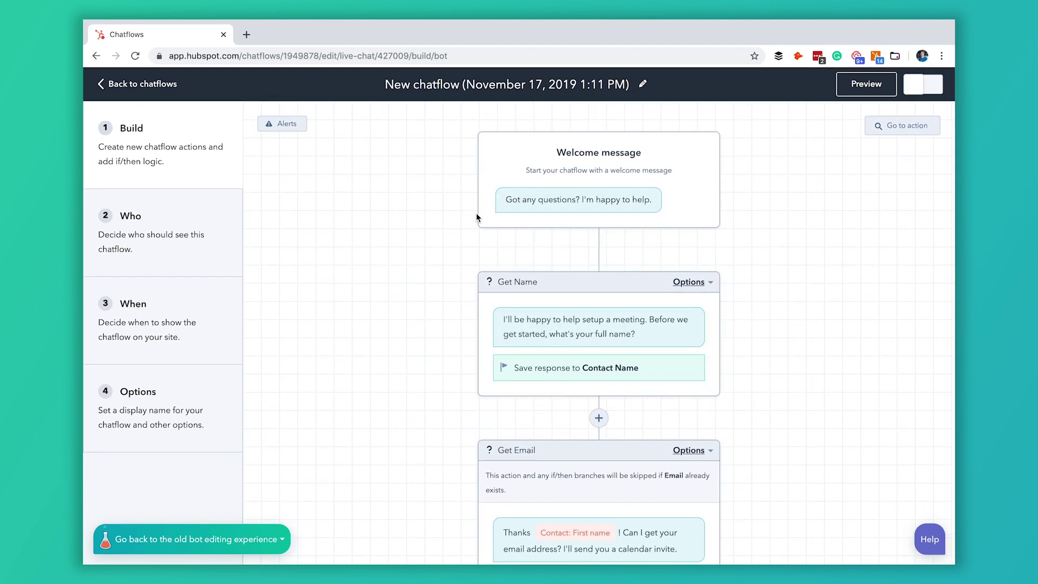
click(536, 85)
text(Boo)
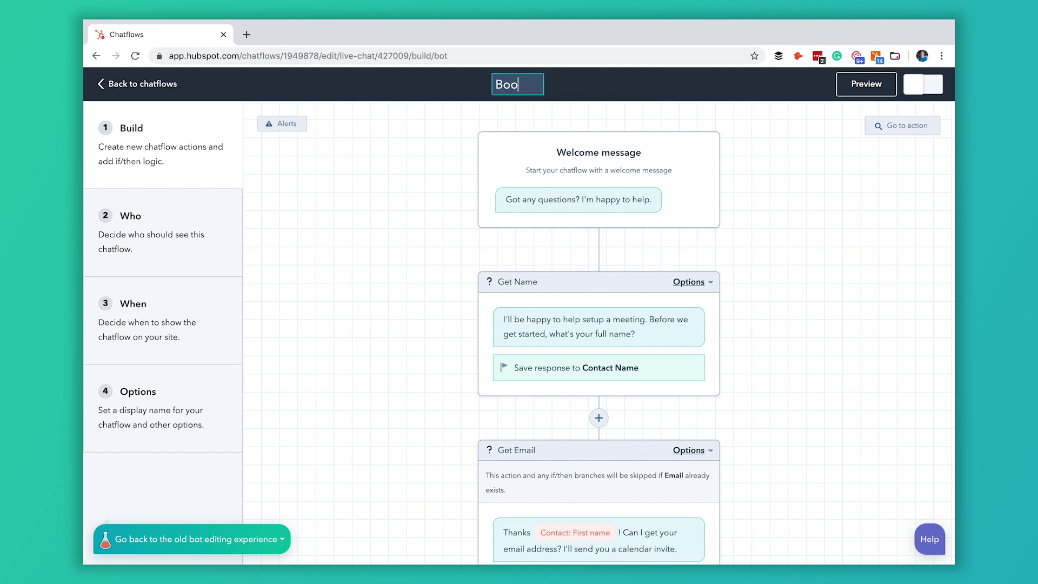
text(k Meet)
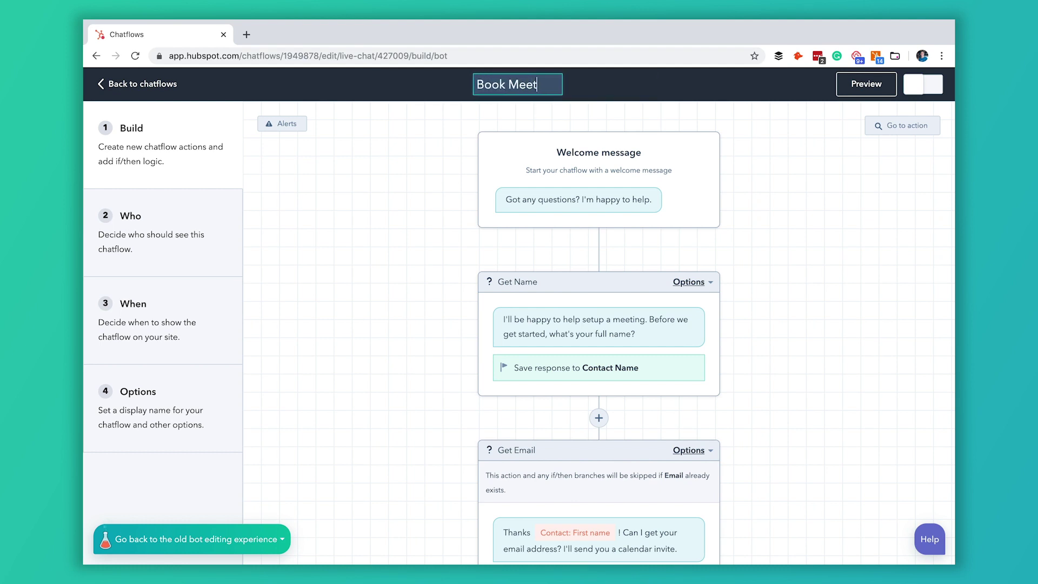
text(ing with Brandi)
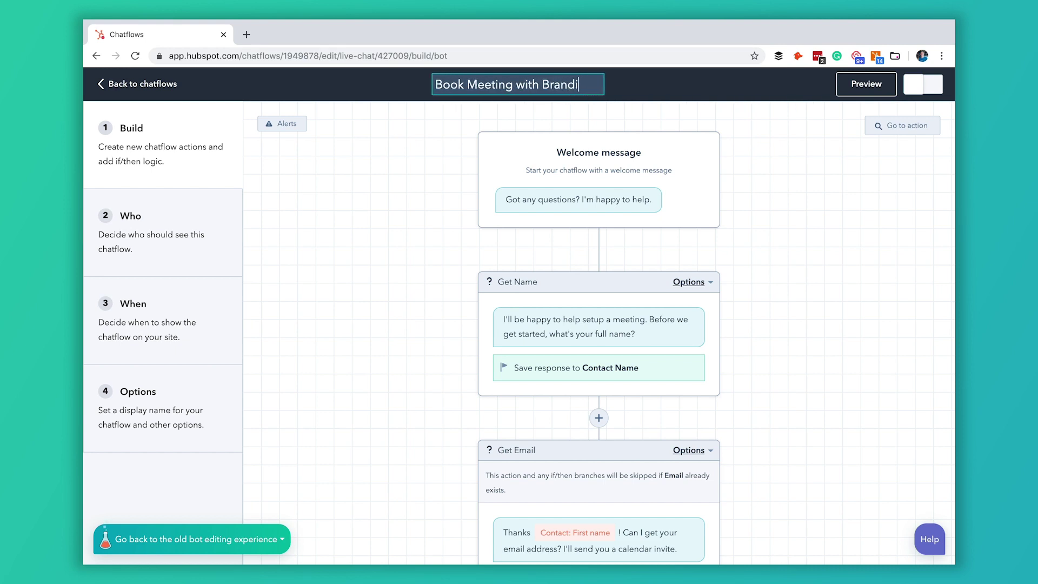
key(Return)
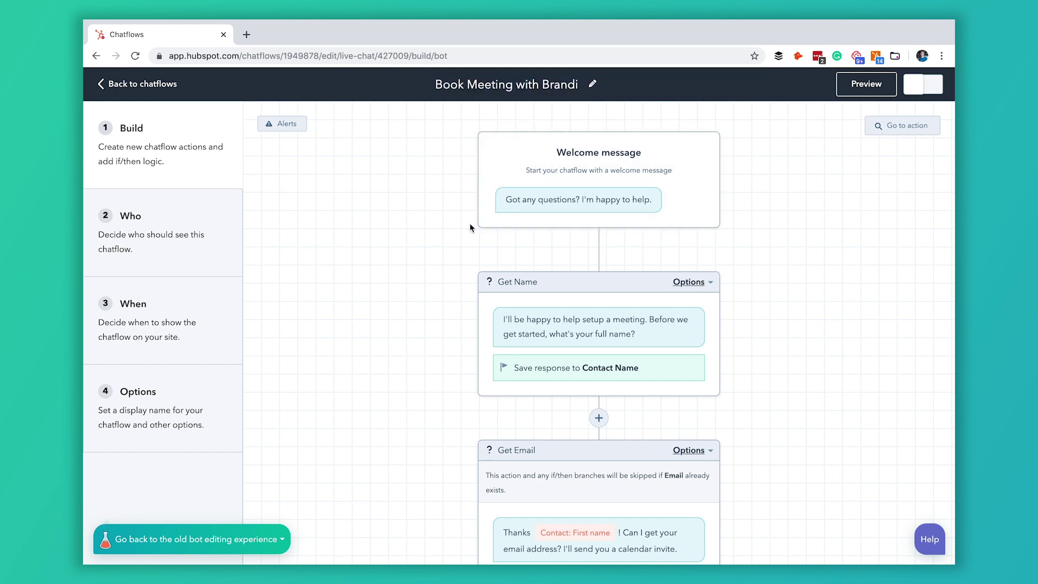
scroll(463, 228, down, 6)
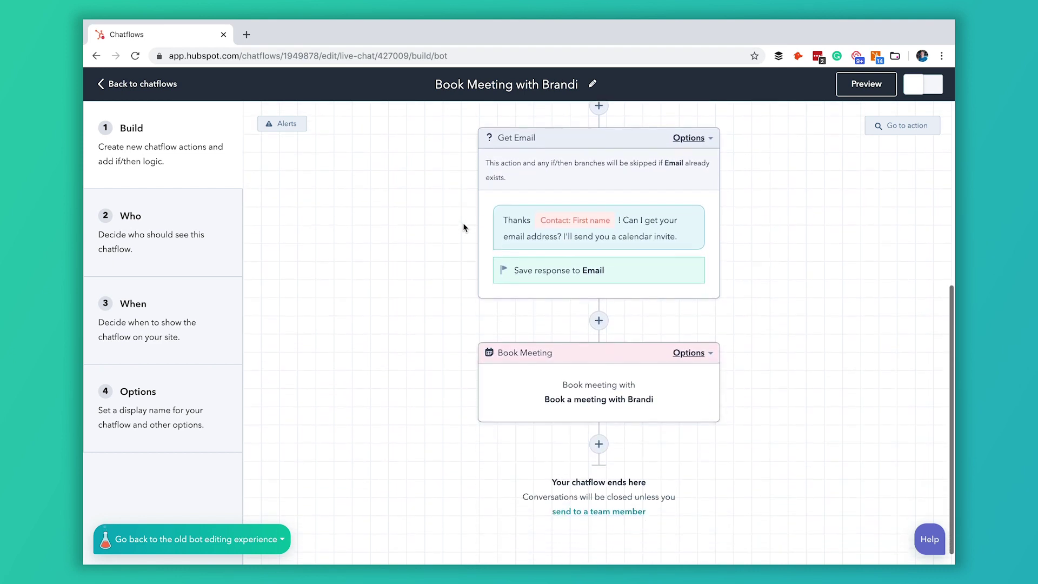
scroll(464, 227, up, 4)
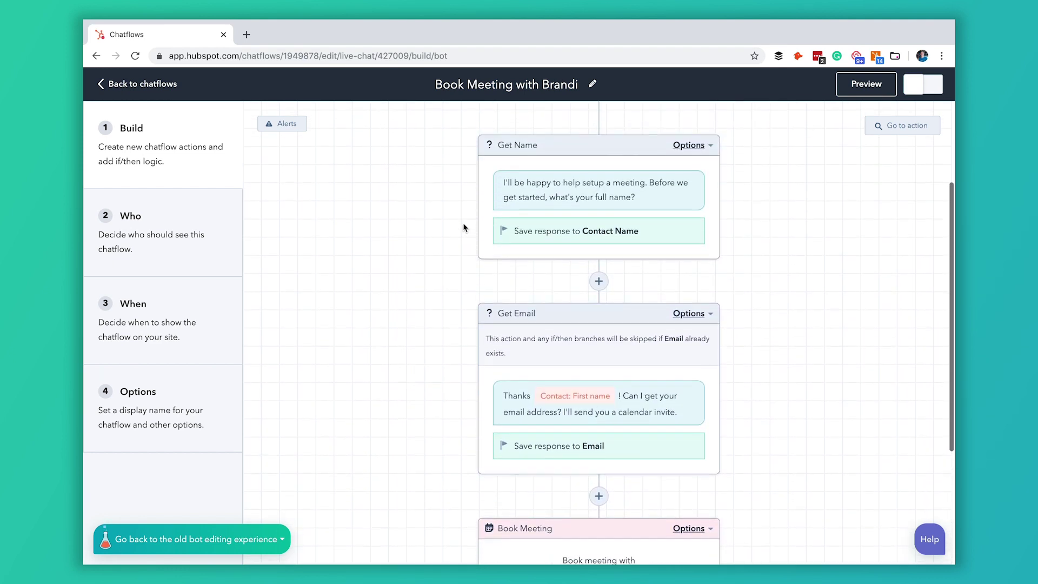
scroll(464, 227, up, 1)
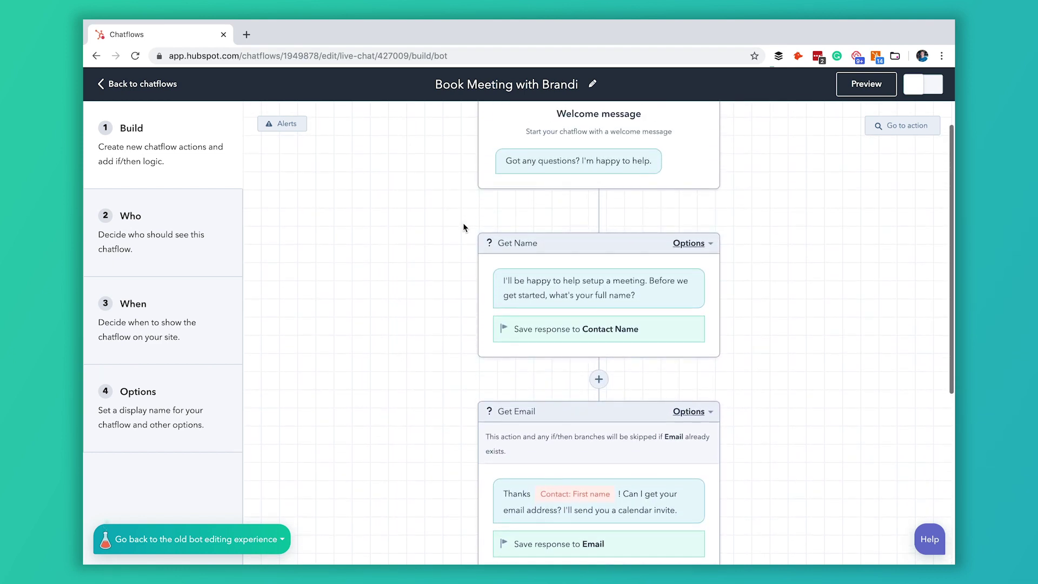
scroll(464, 227, up, 1)
scroll(463, 227, down, 3)
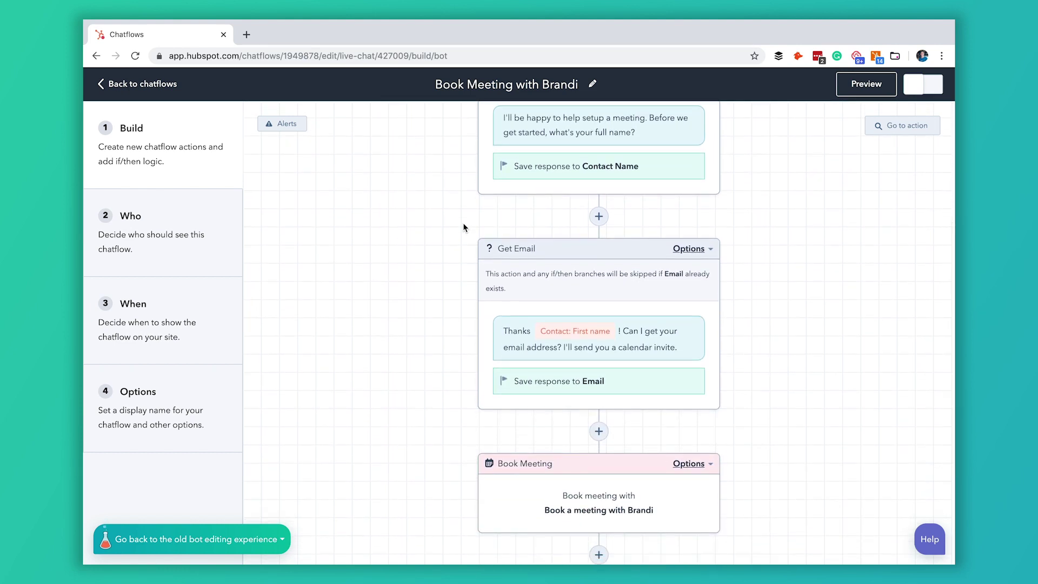
scroll(463, 227, up, 3)
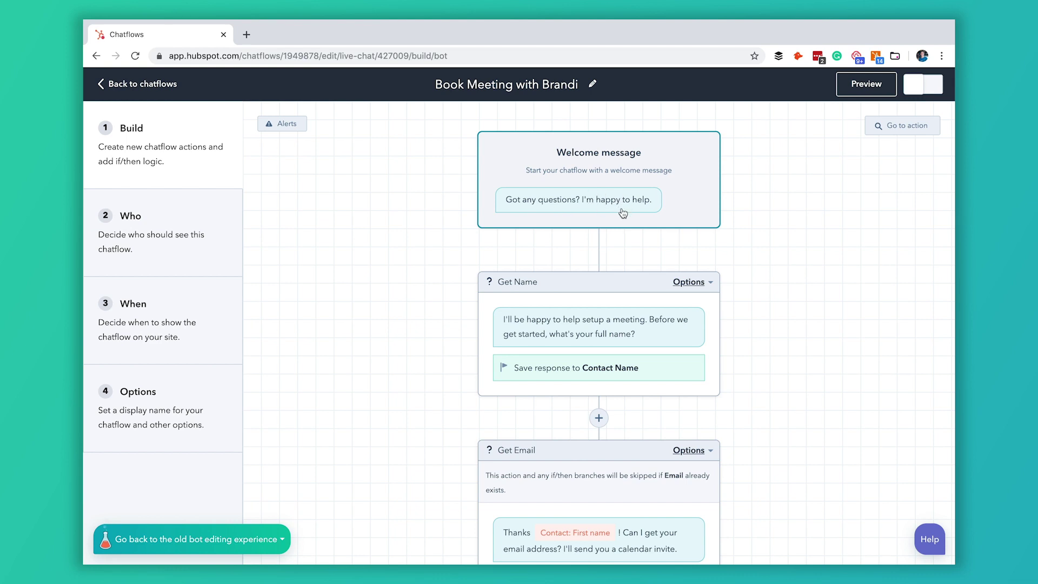
scroll(621, 217, down, 2)
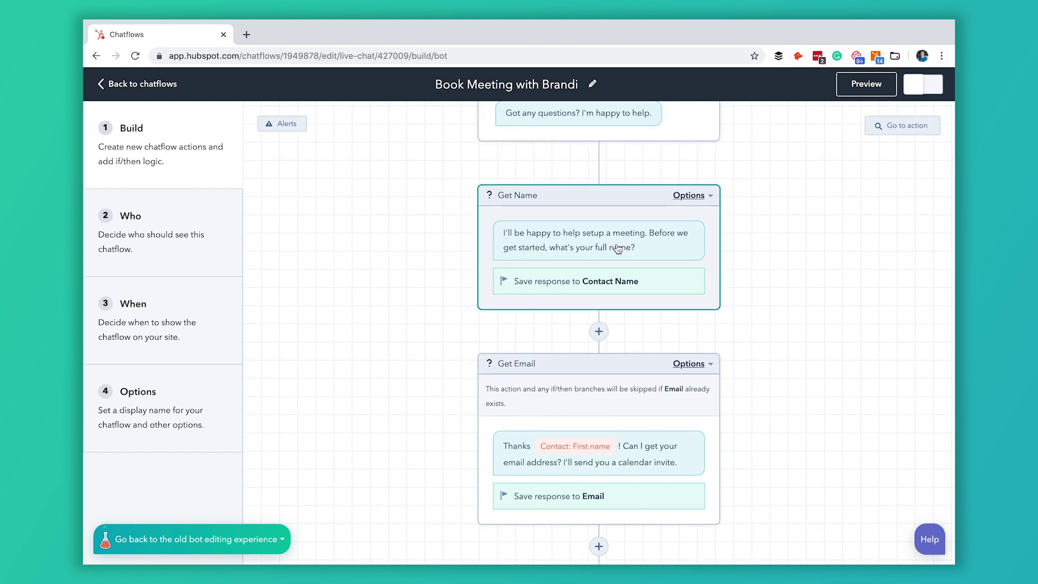
scroll(589, 226, up, 2)
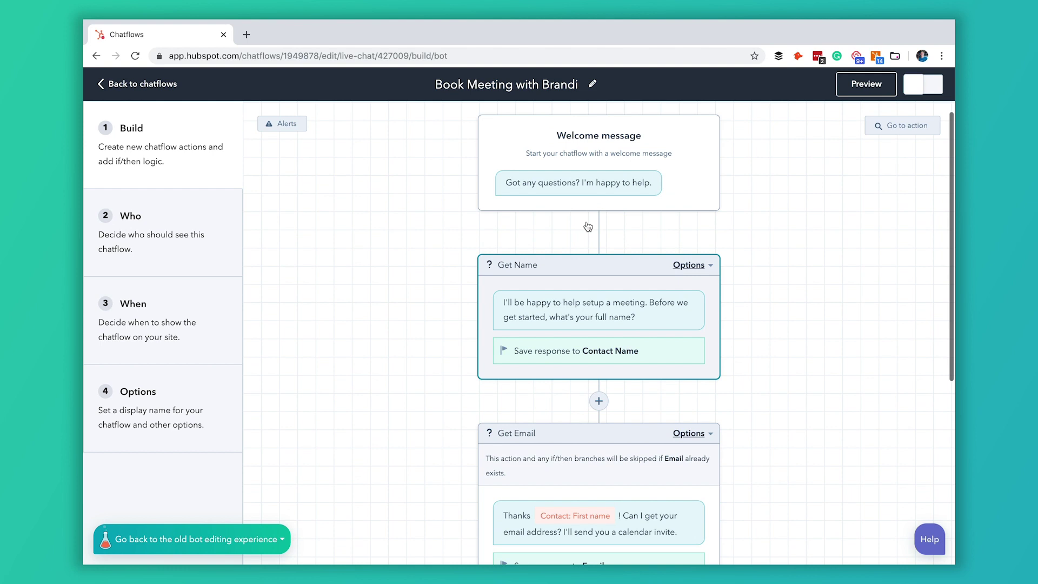
Step: Change the welcome message to 'Would you like to talk with our team?' and save it
click(595, 192)
drag(830, 152, 653, 158)
text(Woul)
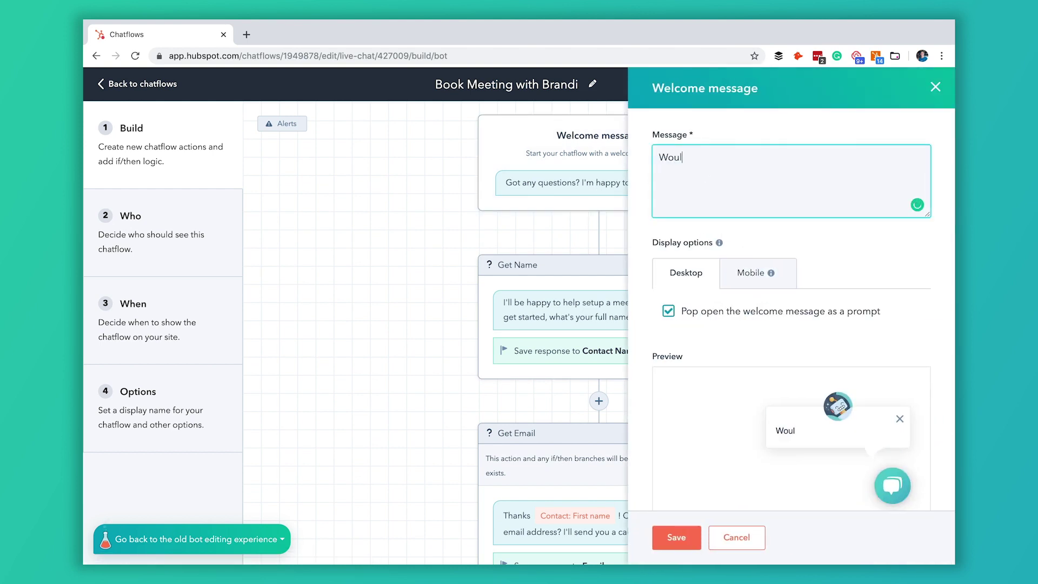
text(d you like to talk with our team?)
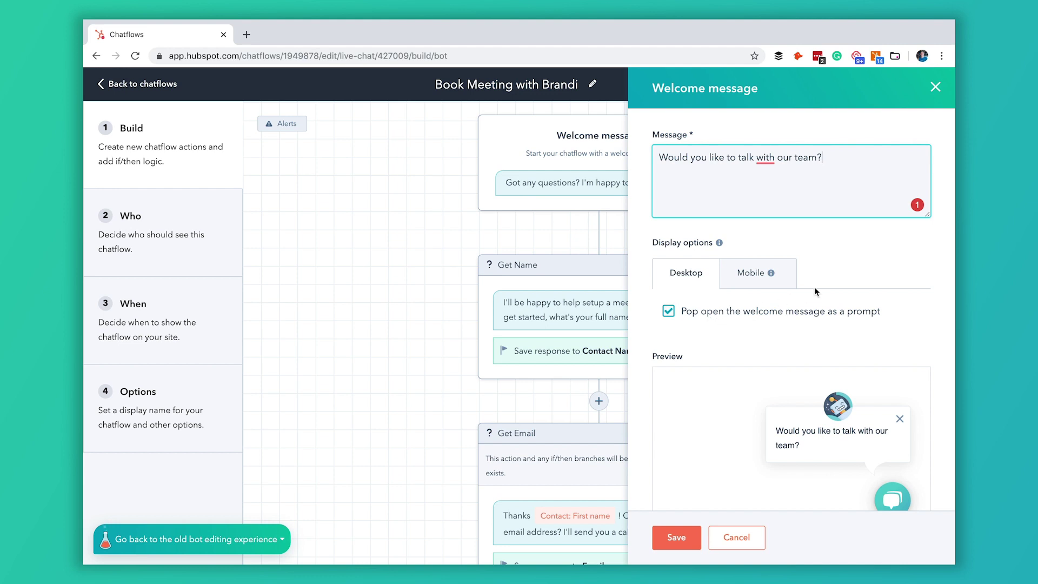
scroll(839, 305, down, 1)
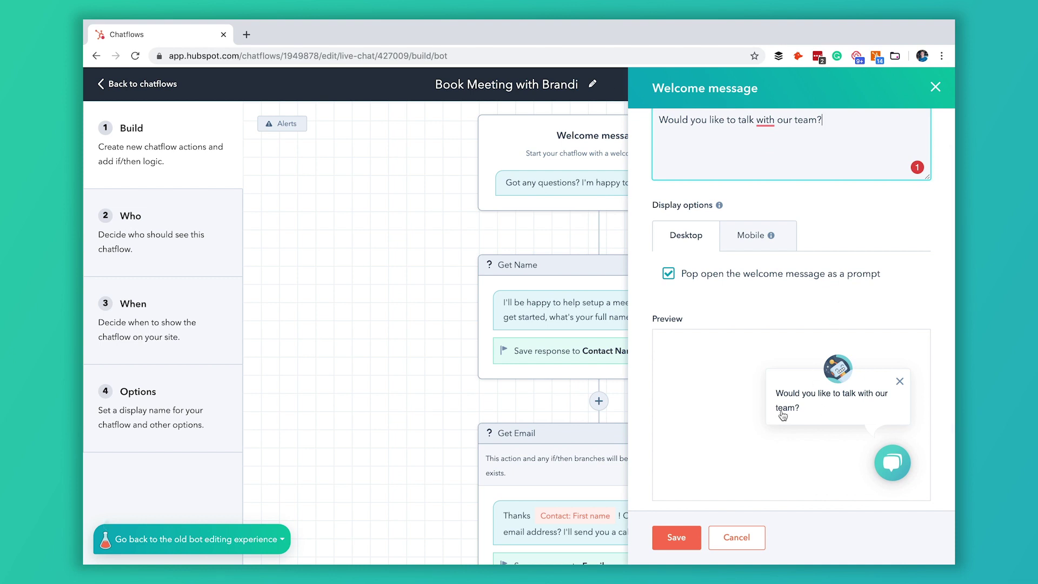
click(683, 536)
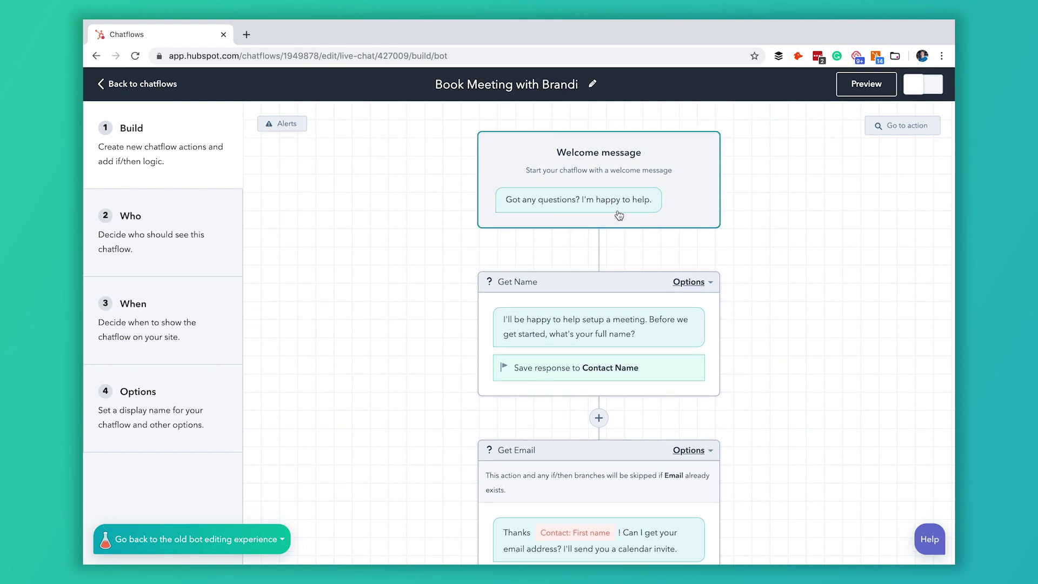
Step: Reopen the welcome message, check its prompt option and save the settings again
click(623, 210)
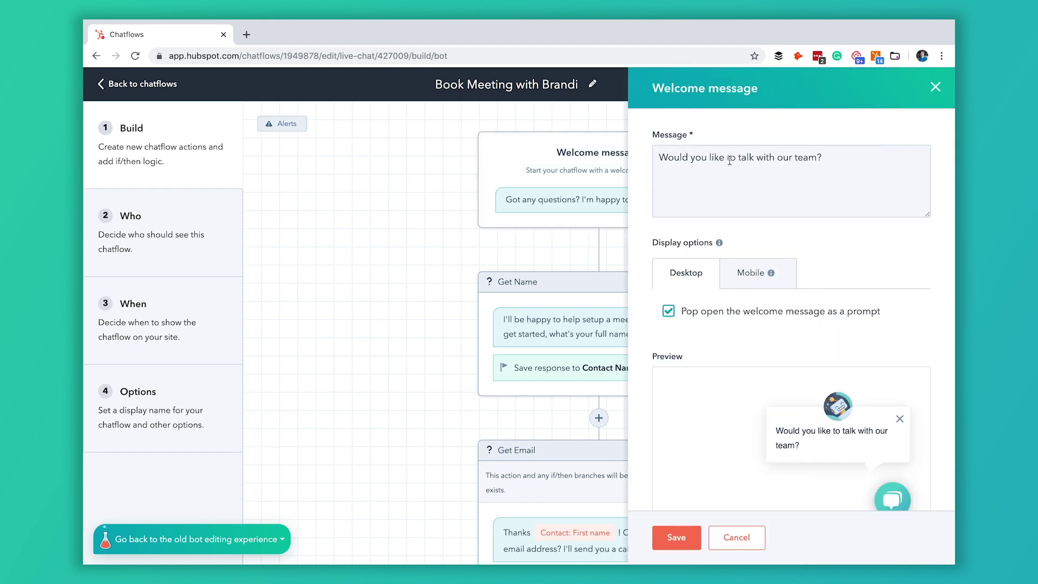
click(673, 541)
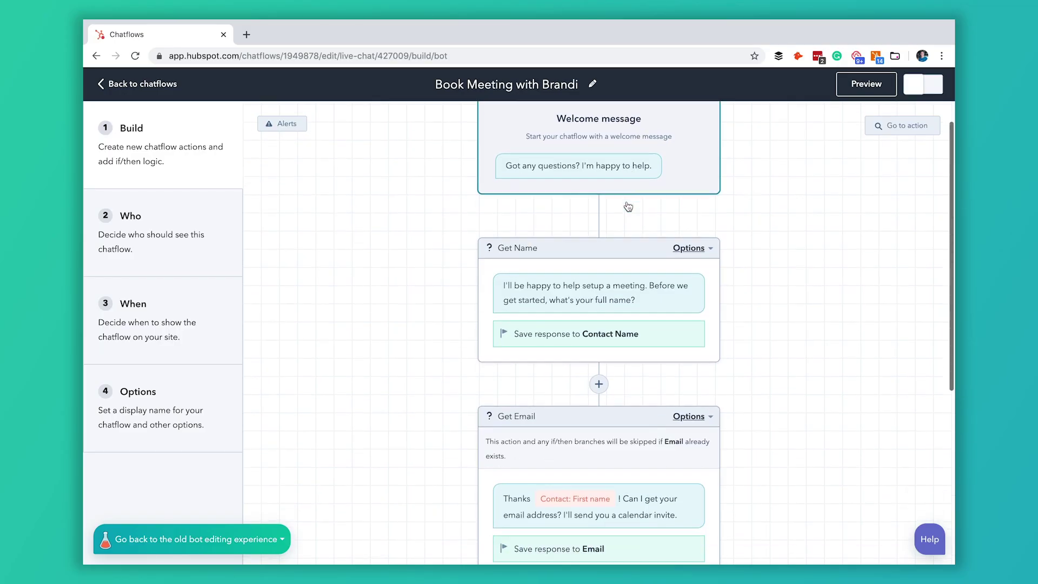
scroll(628, 206, down, 3)
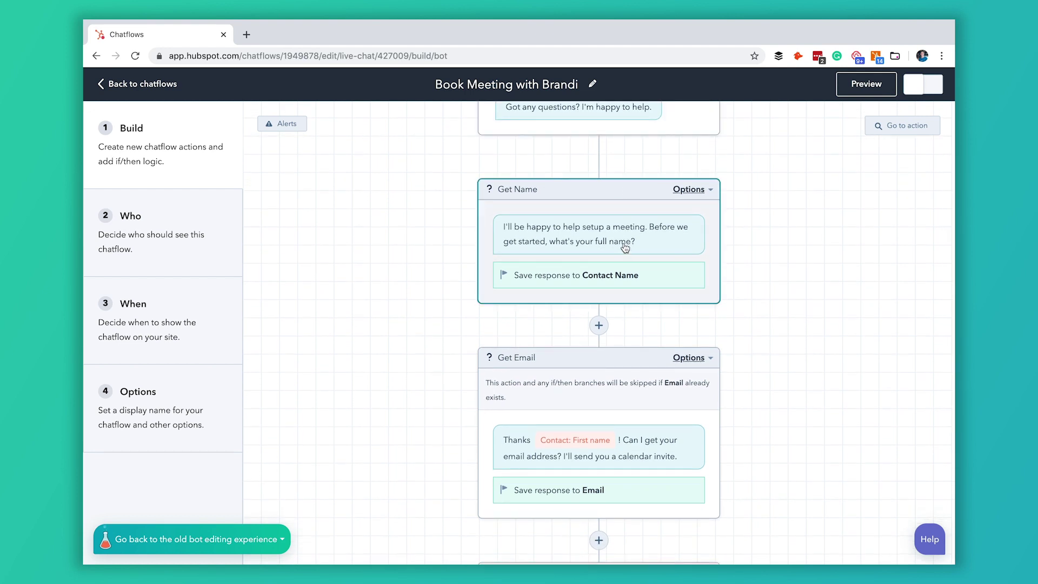
Step: Scroll the flow canvas down to the gap between Get Email and Book Meeting
scroll(637, 243, down, 1)
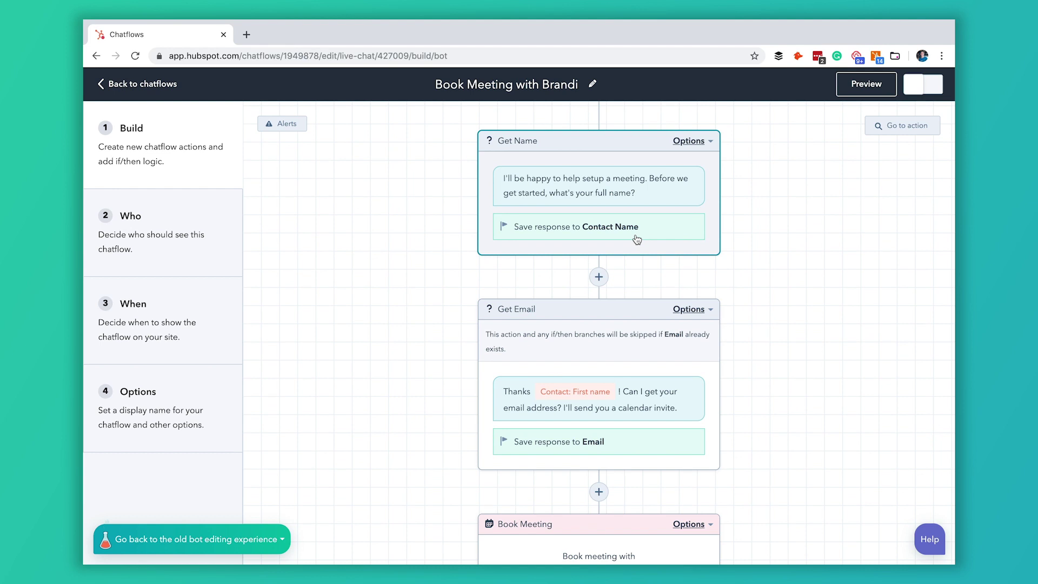
scroll(638, 239, down, 3)
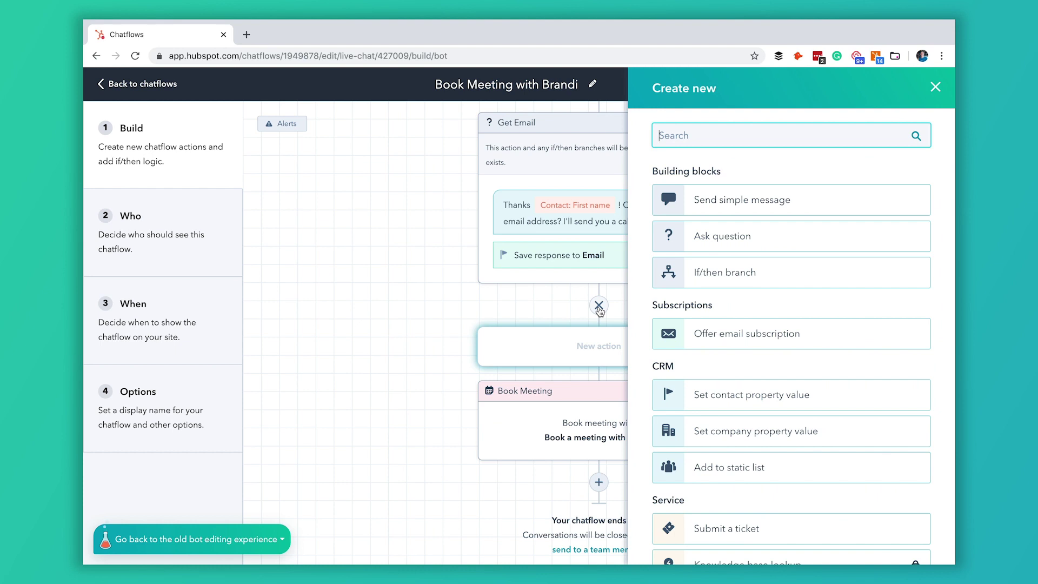
Step: Add a custom Ask question step named Get Phone Number
click(728, 245)
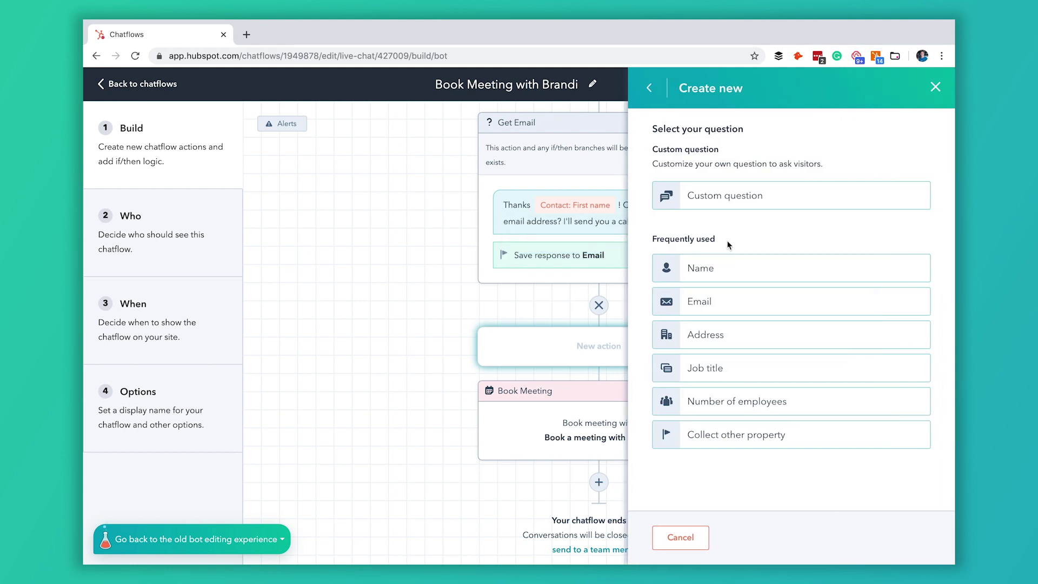
click(758, 209)
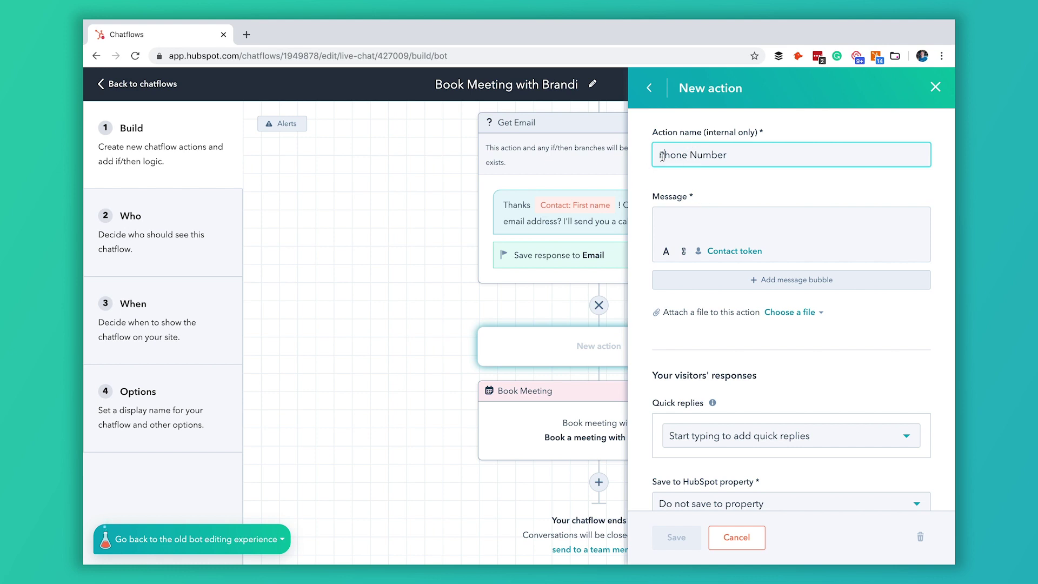
text(Get)
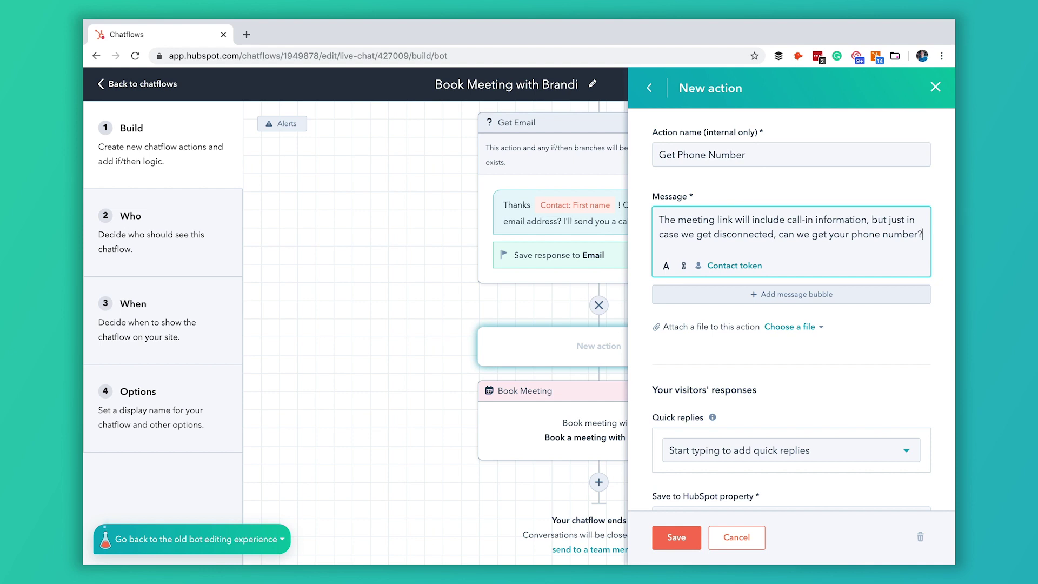
scroll(816, 465, down, 1)
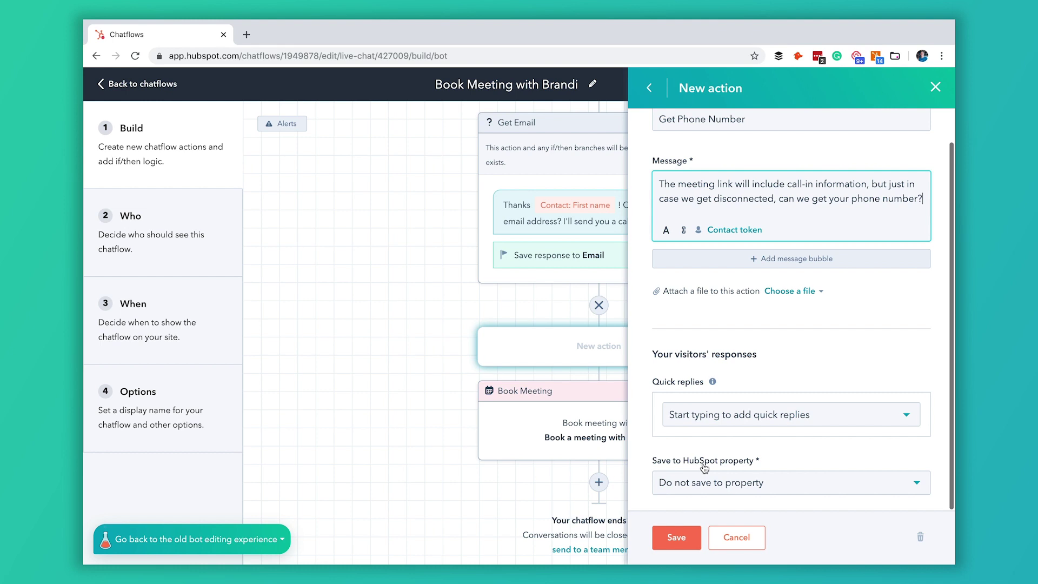
Step: Save the answer to the Phone number property, edit the error message, and save the question
click(821, 489)
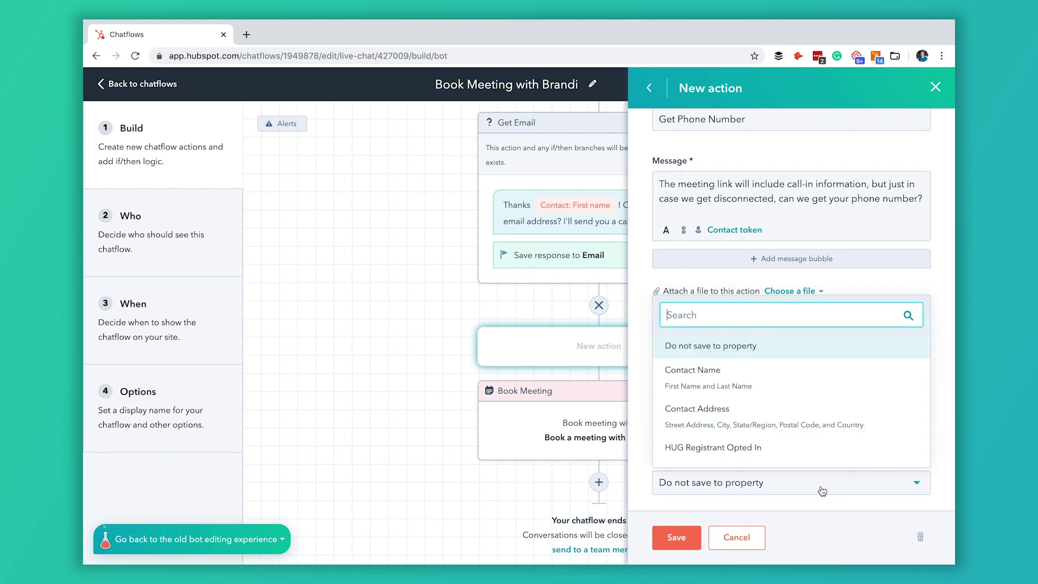
text(phone)
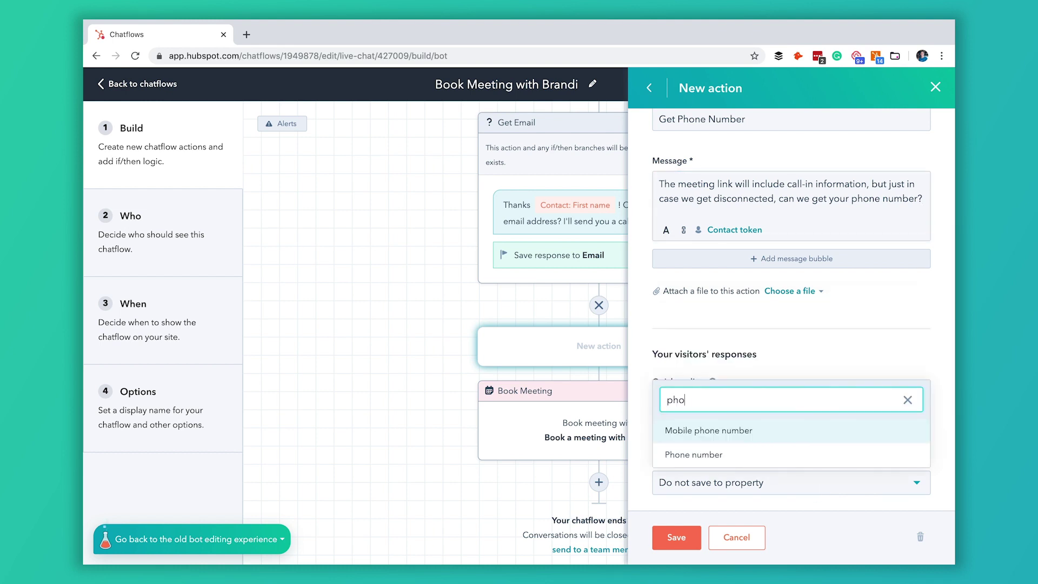
click(716, 455)
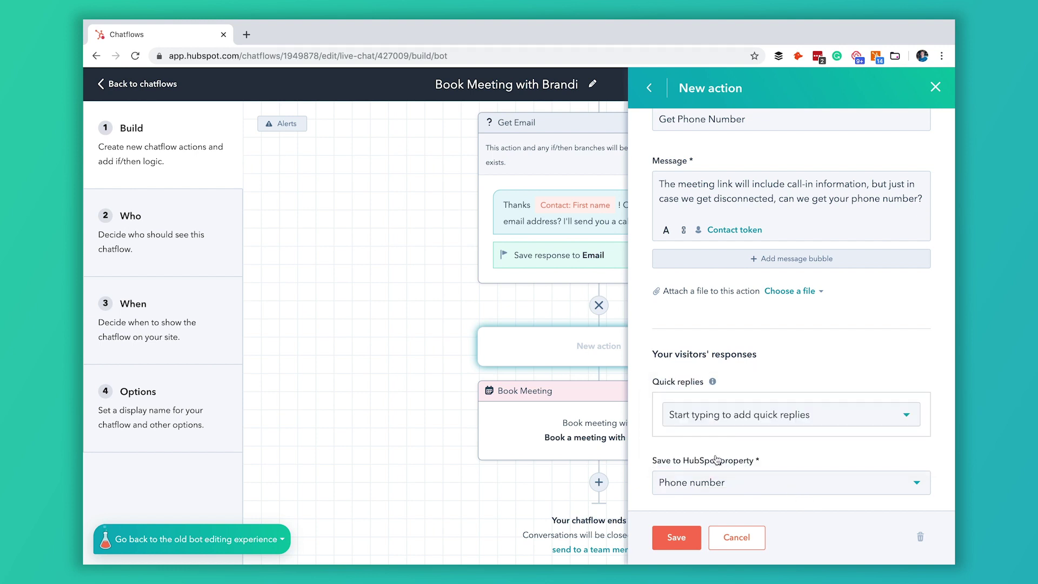
scroll(722, 500, down, 1)
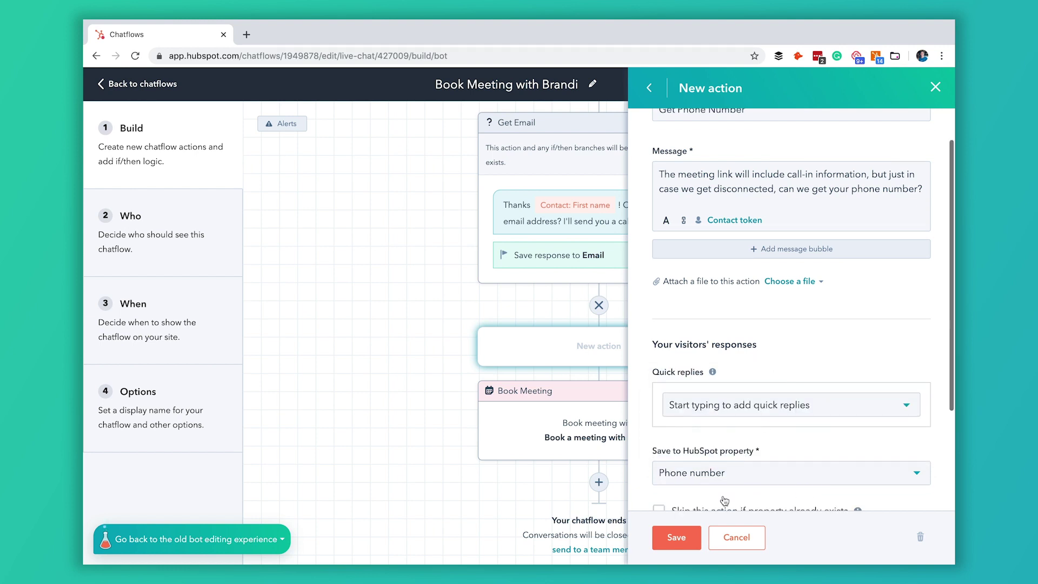
scroll(690, 492, down, 2)
click(689, 492)
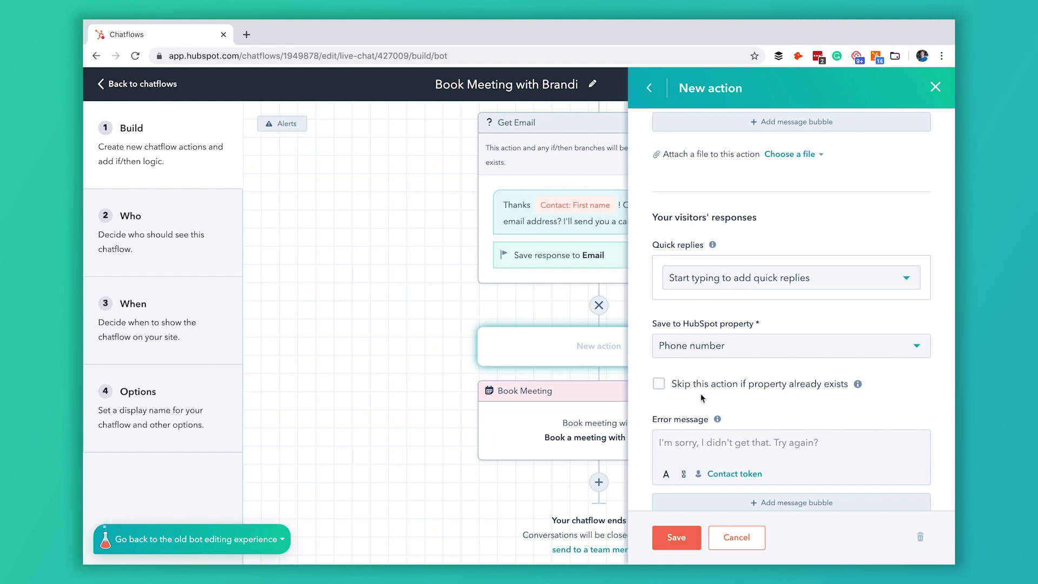
click(684, 542)
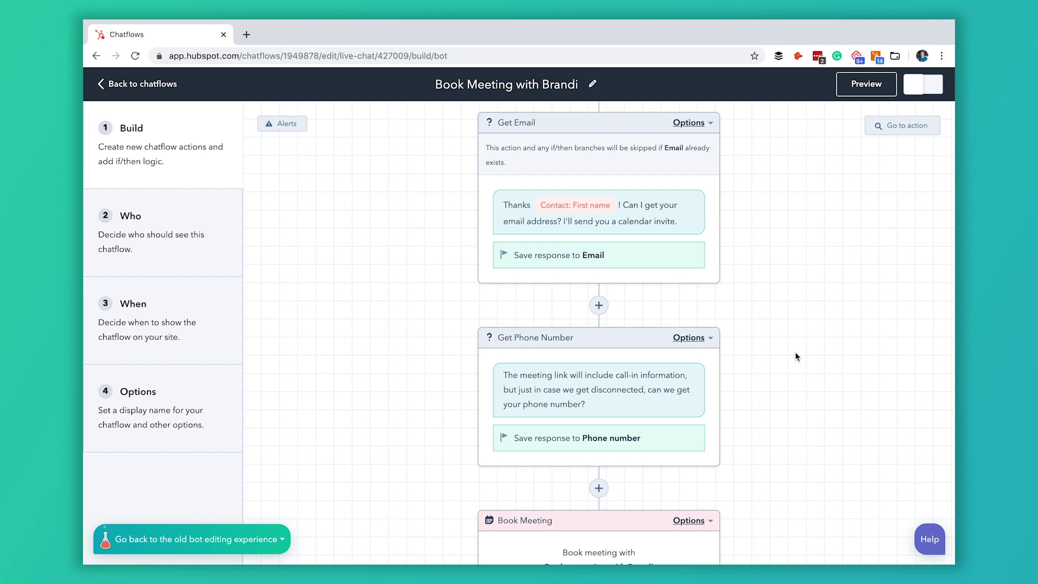
scroll(796, 357, down, 2)
scroll(796, 356, up, 4)
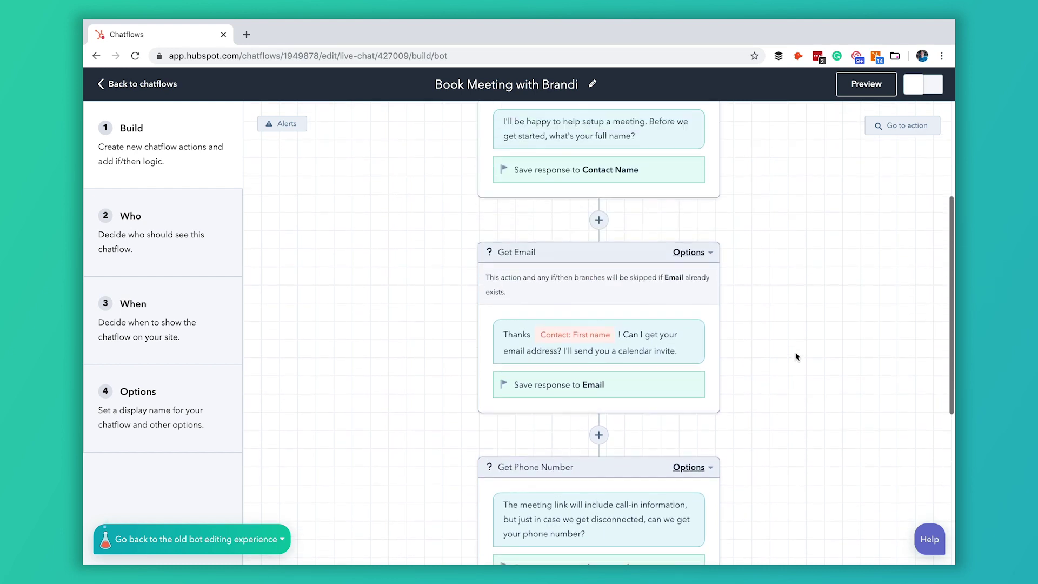
scroll(796, 357, up, 4)
scroll(796, 357, down, 5)
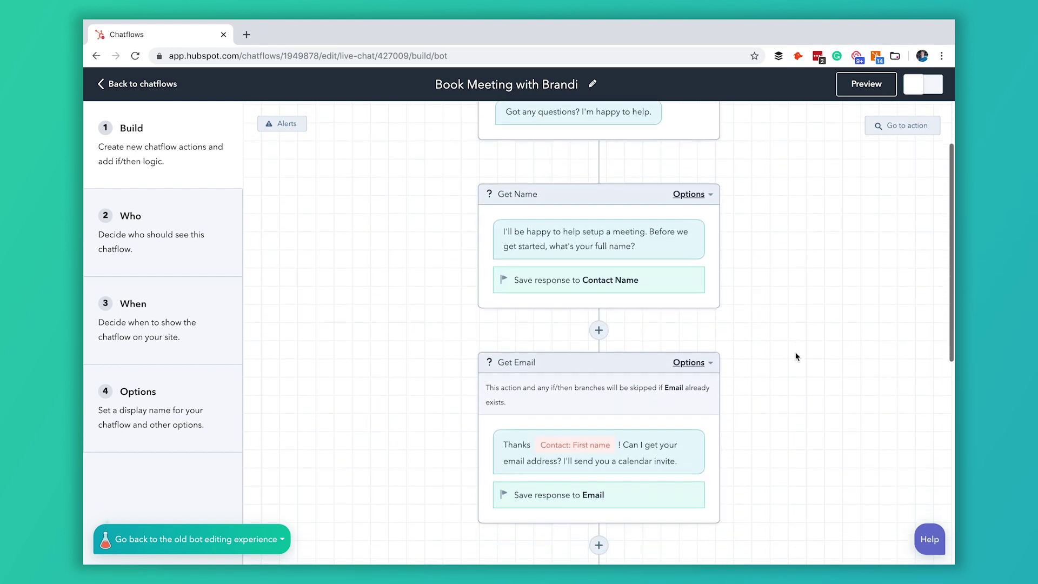
scroll(796, 357, down, 5)
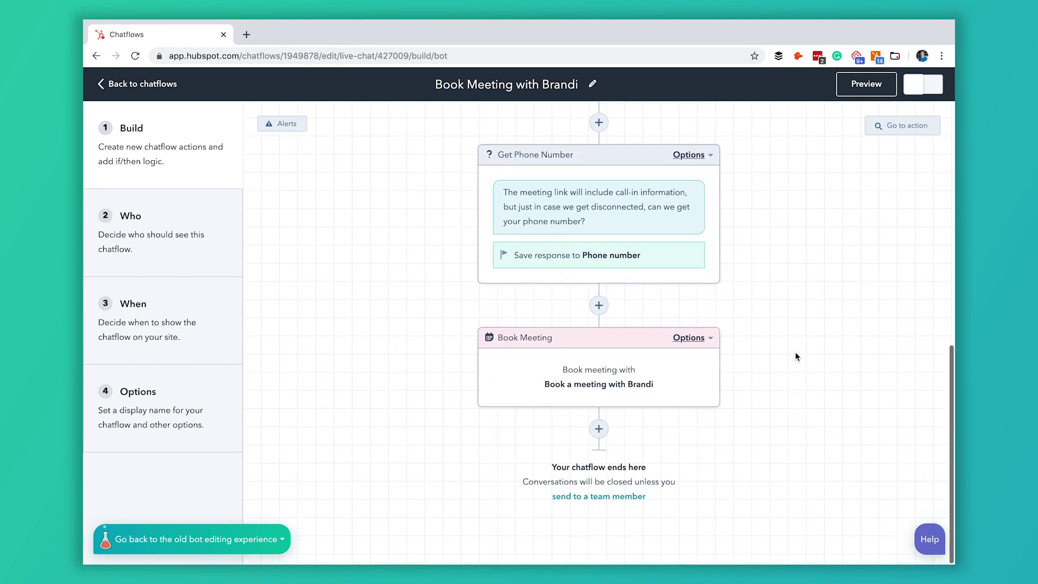
scroll(795, 357, up, 1)
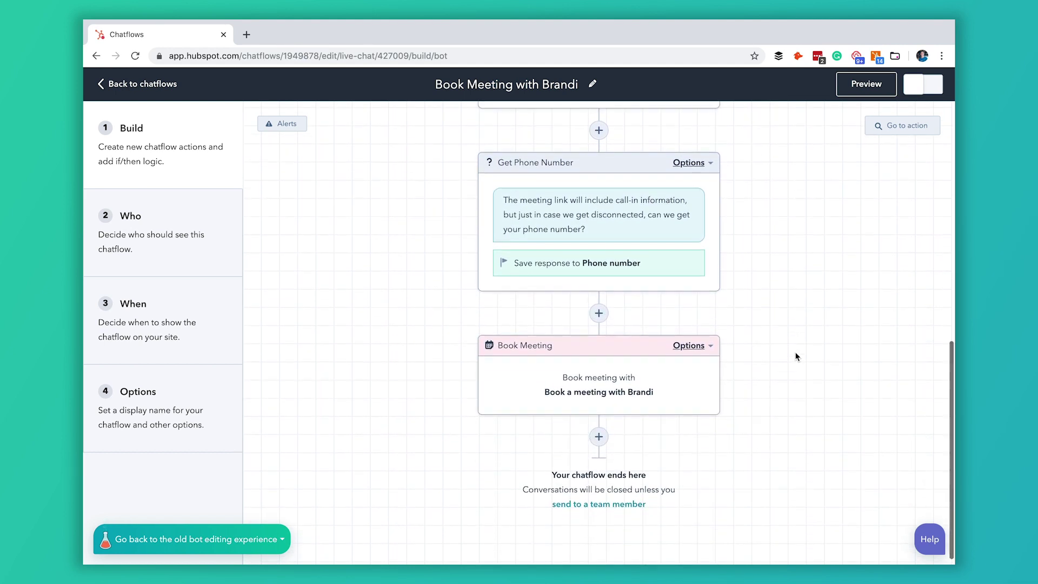
scroll(796, 357, up, 10)
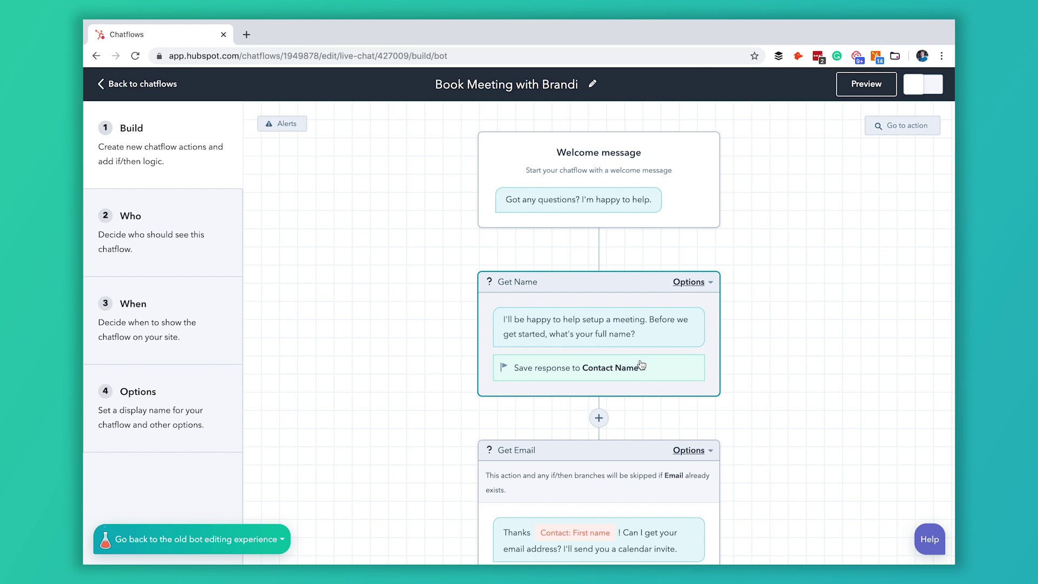
scroll(640, 421, down, 8)
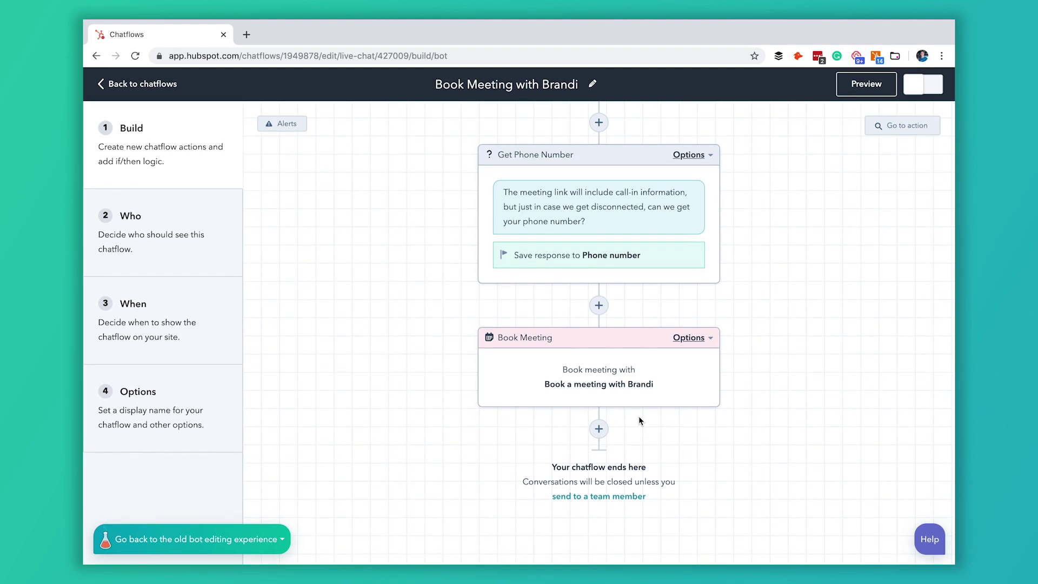
scroll(619, 349, up, 3)
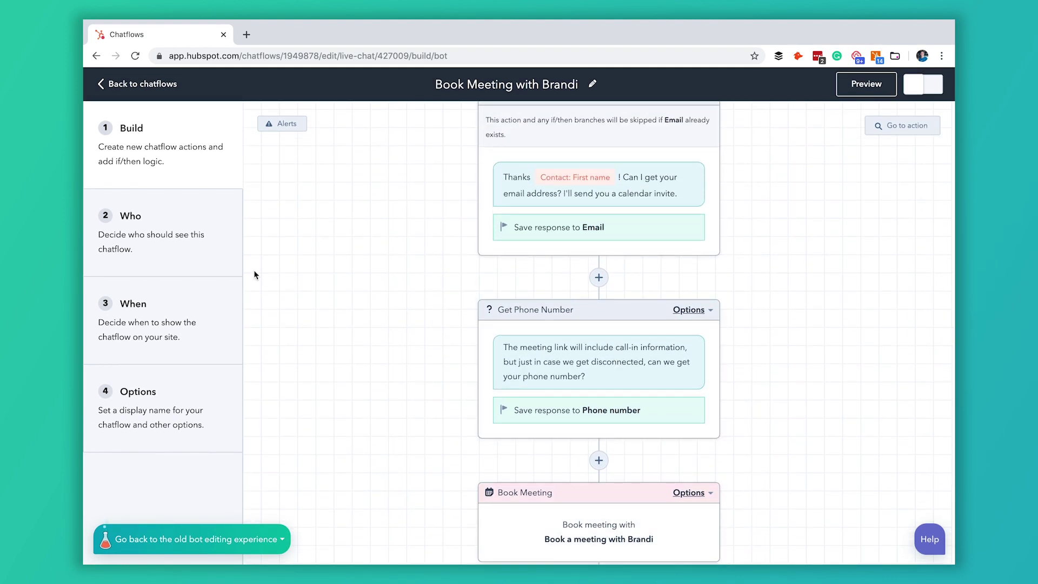
Step: Keep the chatflow's Who audience set to Everyone, then move to the When settings
click(183, 253)
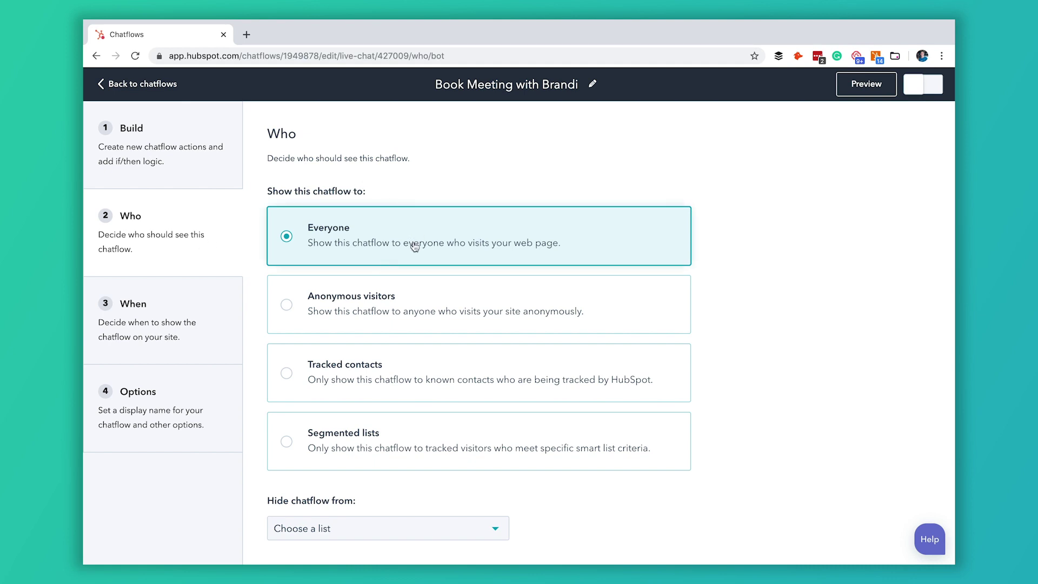
scroll(409, 261, down, 1)
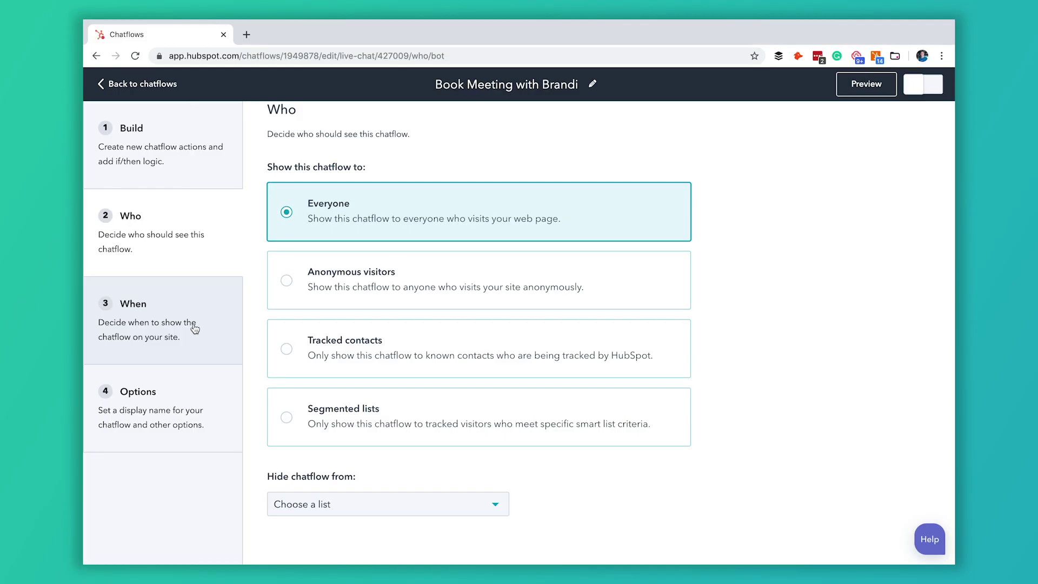
click(196, 323)
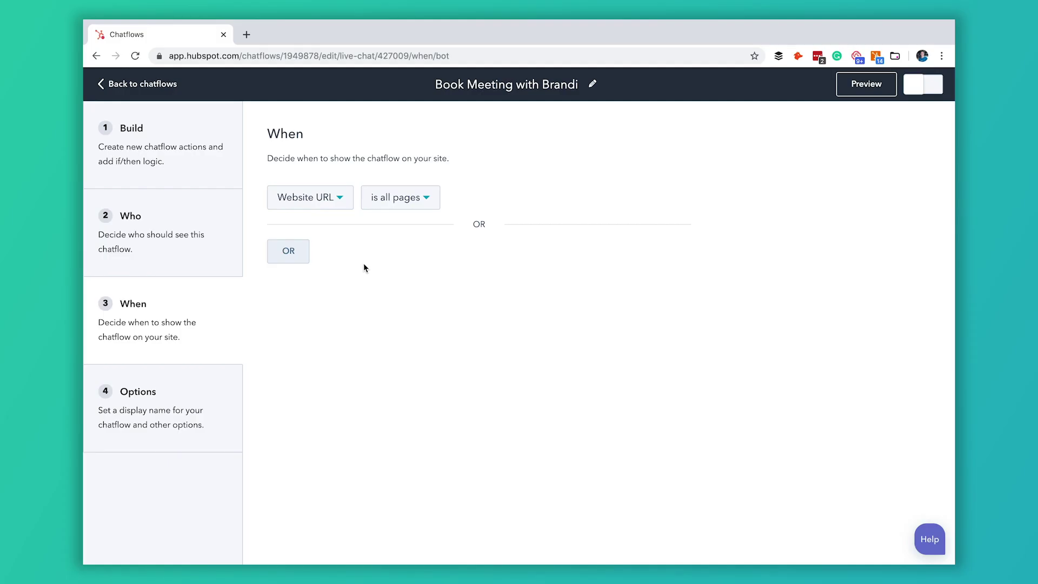
Step: Set the When rule to Query Param 'chat' contains 'yes', then go to Options
click(340, 200)
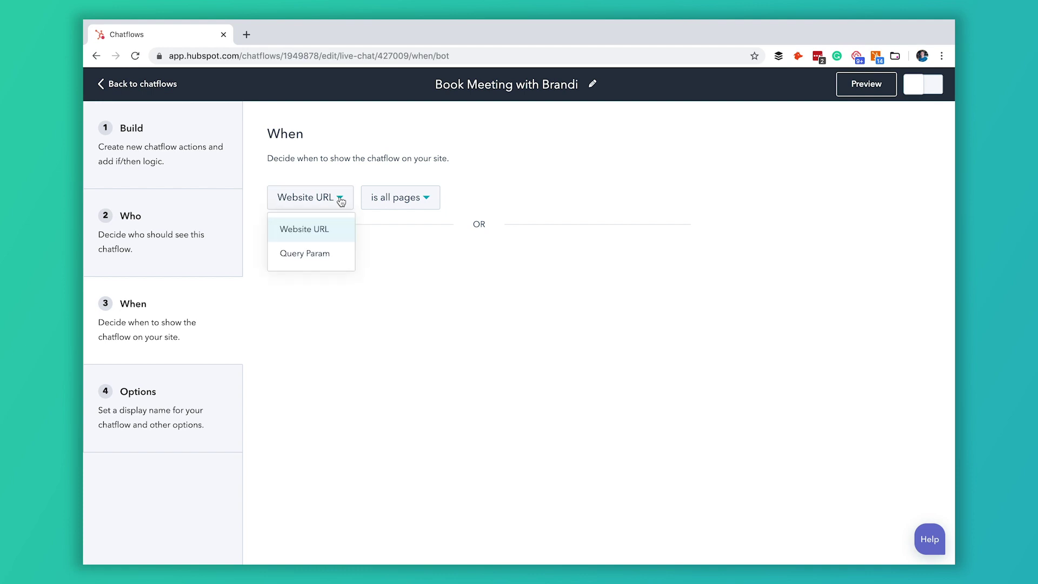
click(332, 261)
click(403, 199)
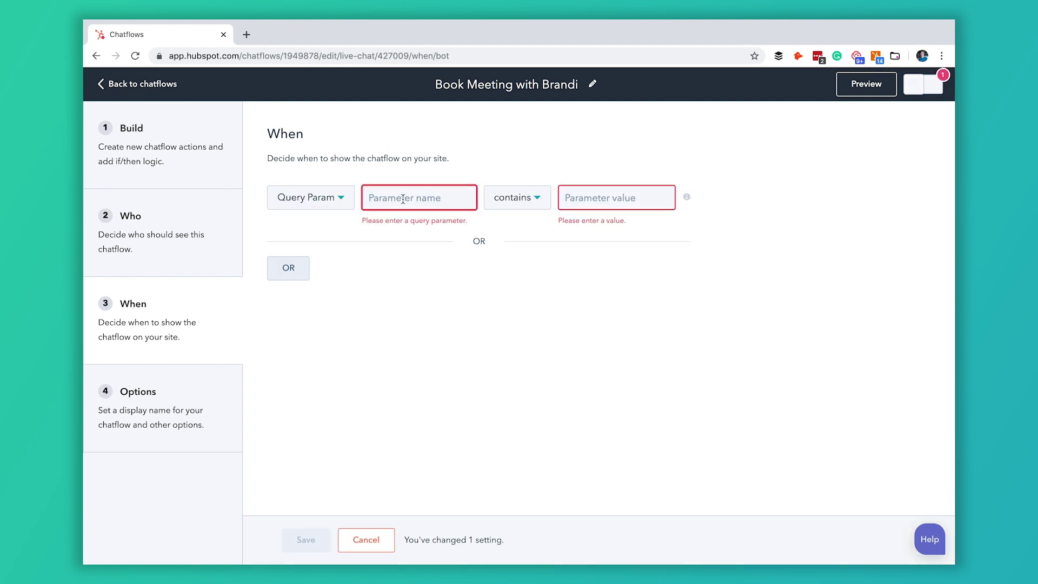
text(chat)
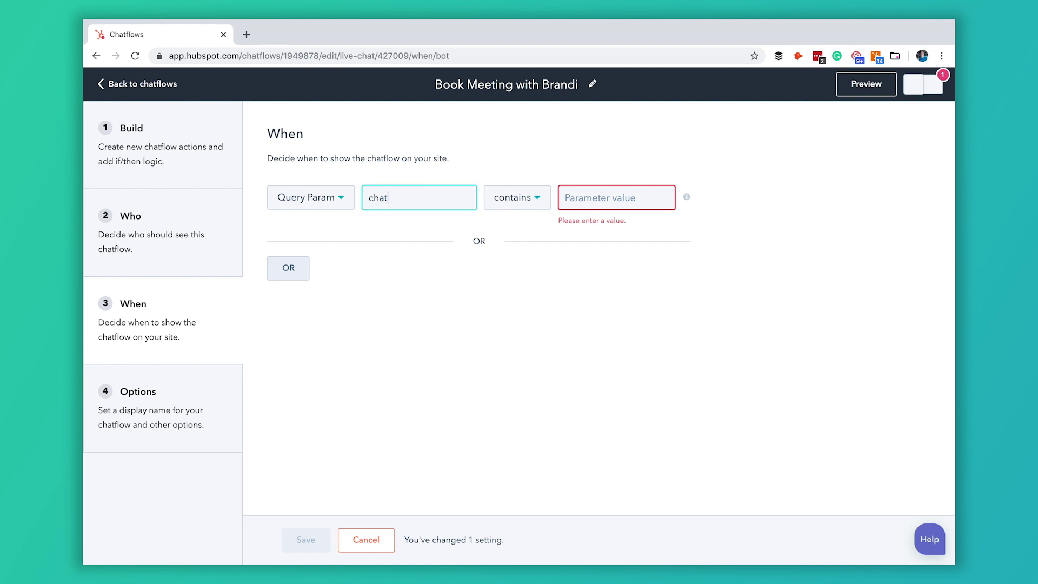
click(598, 201)
text(yes)
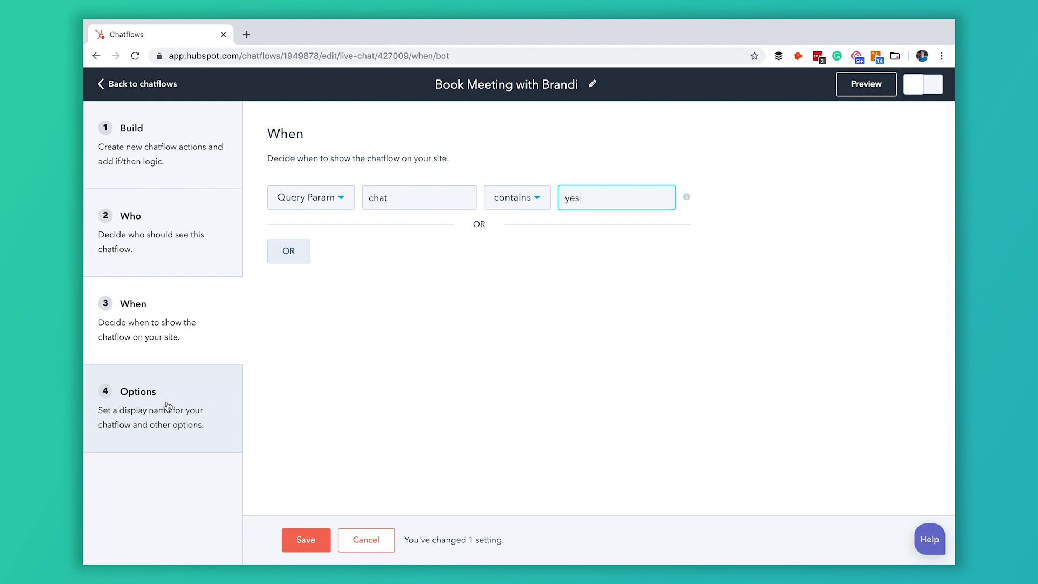
click(164, 411)
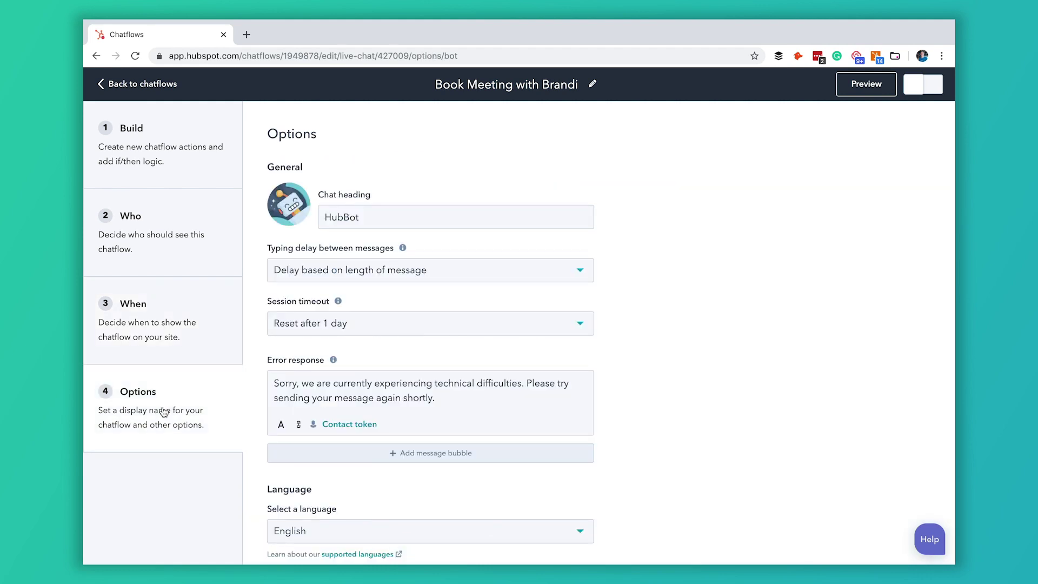
Step: Replace the HubBot chat heading with HacksBot and select the error response message
mouse_move(298, 212)
drag(377, 219, 323, 219)
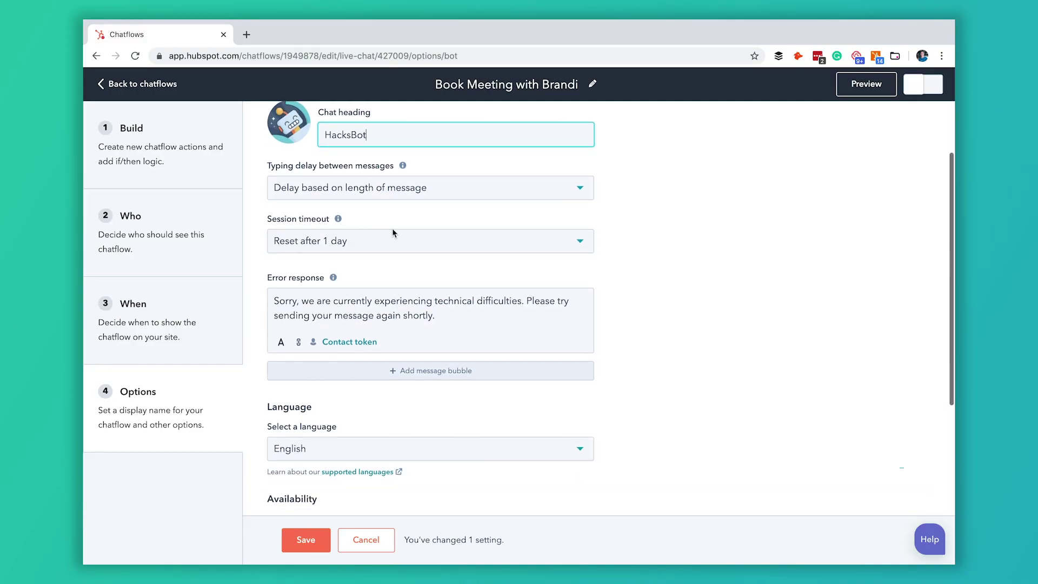
scroll(393, 232, down, 3)
drag(446, 246, 269, 237)
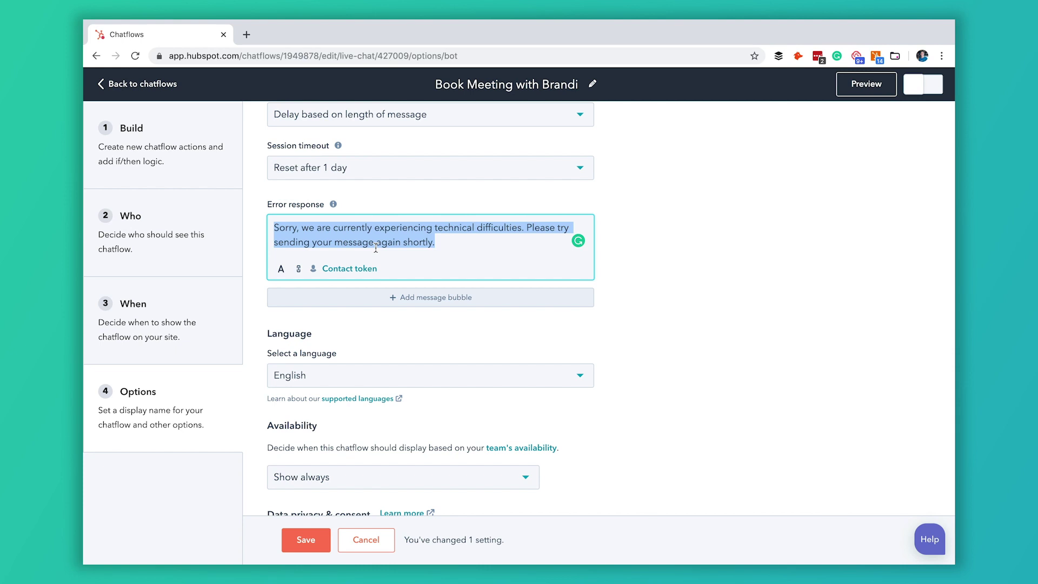
Step: Keep availability on Show always and save the chatflow options
scroll(477, 254, down, 2)
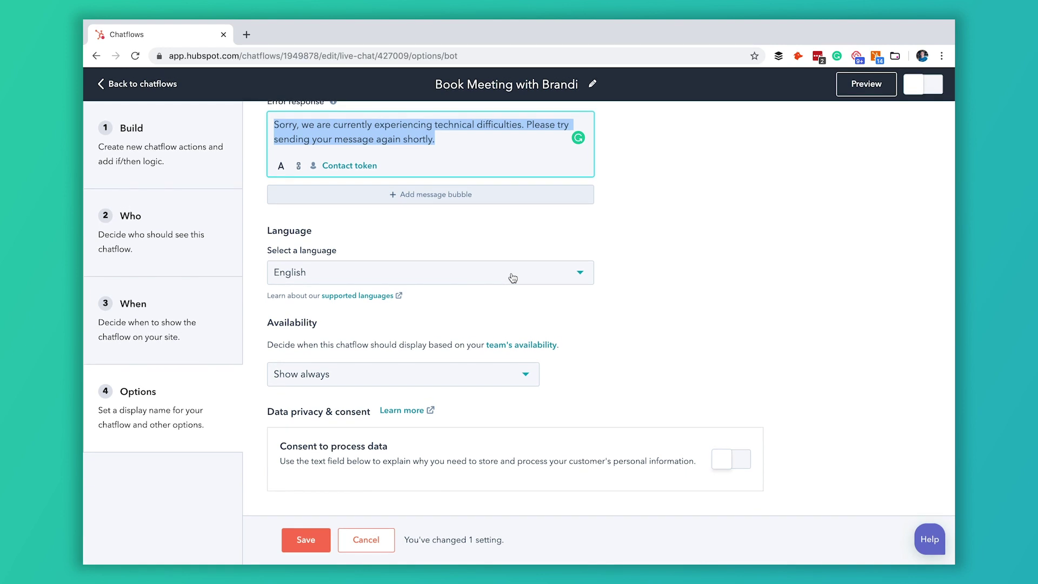
click(469, 381)
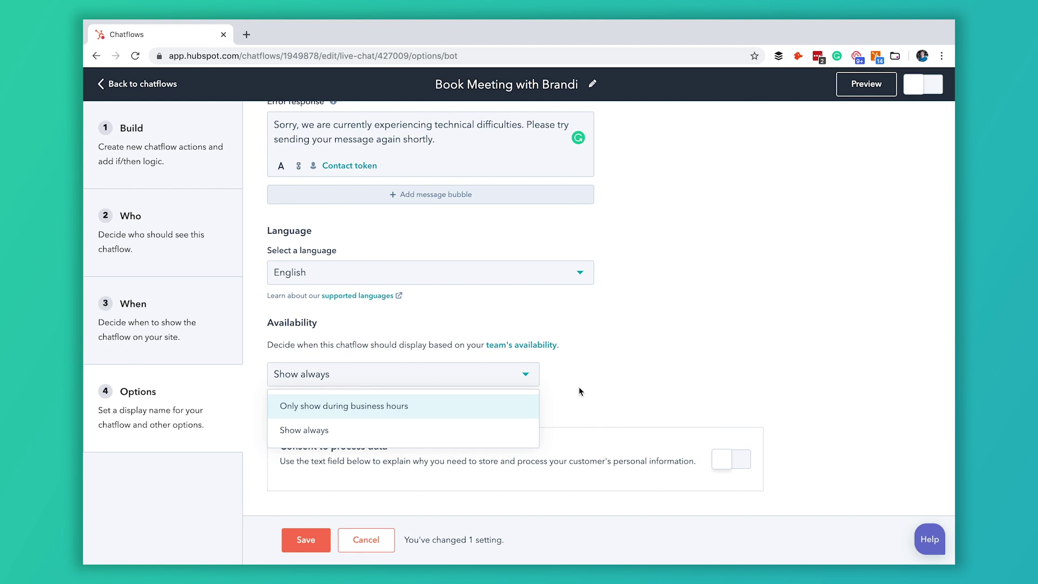
click(498, 431)
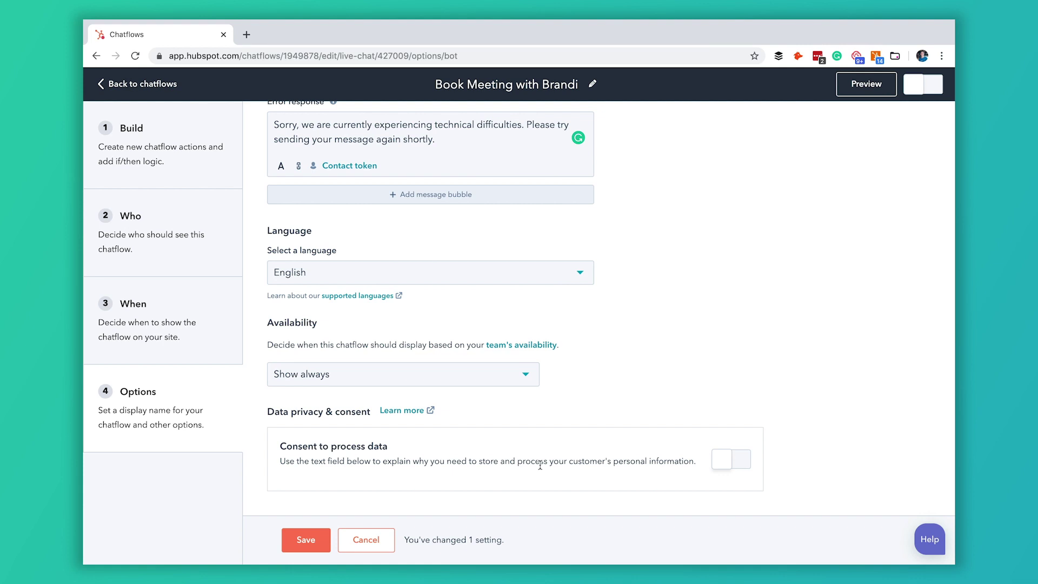
click(301, 538)
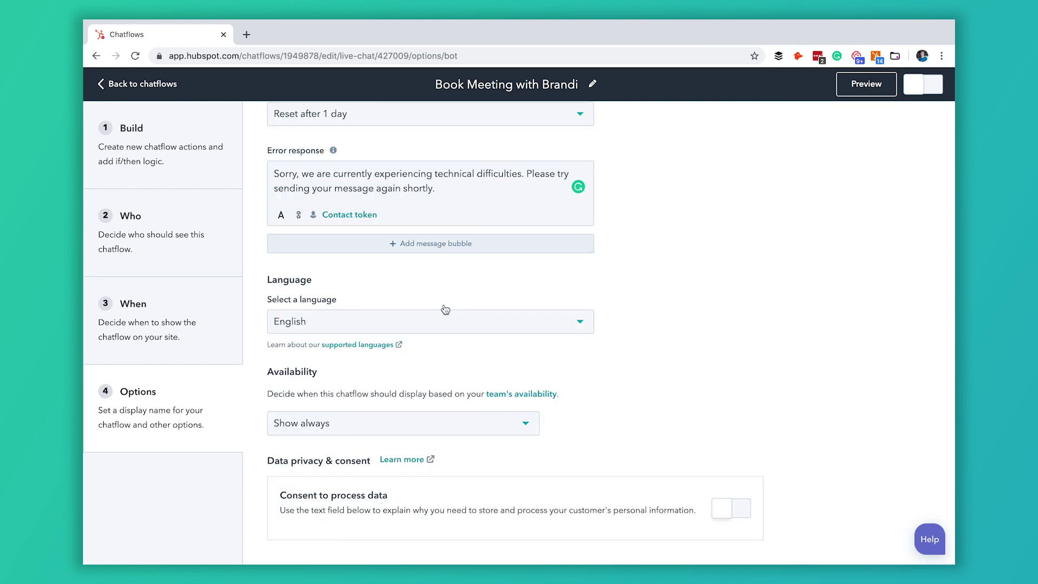
scroll(445, 308, up, 5)
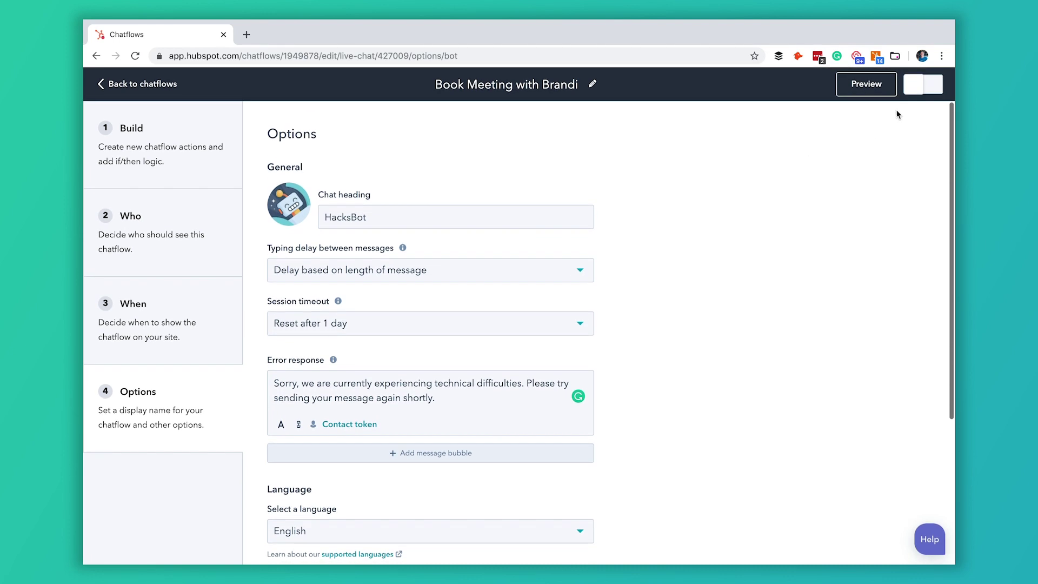
Step: Preview the bot and answer its prompts with a full name, test e-mail and phone number
click(872, 85)
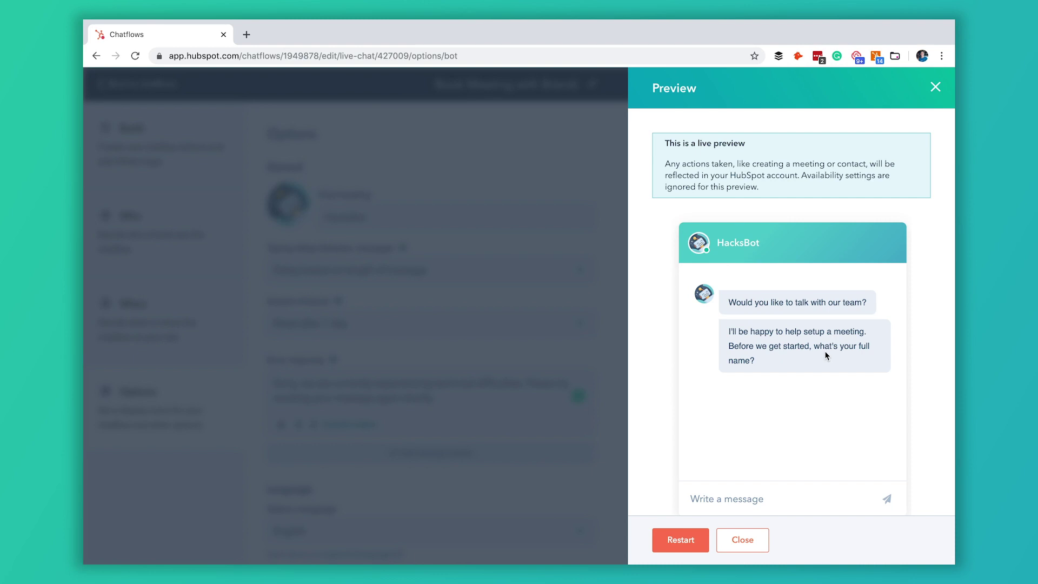
click(755, 500)
key(Return)
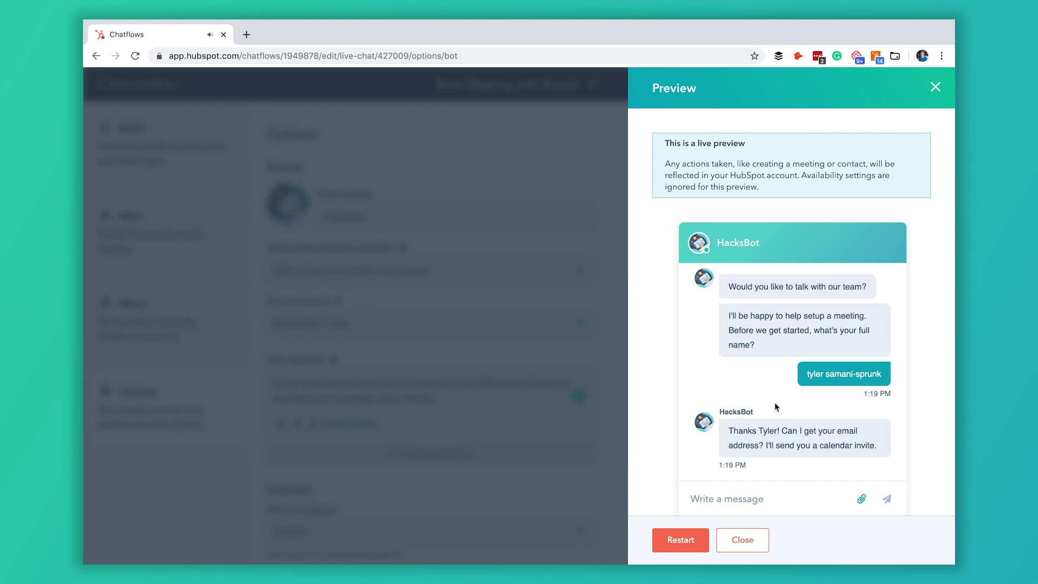
text(test@test.com)
key(Return)
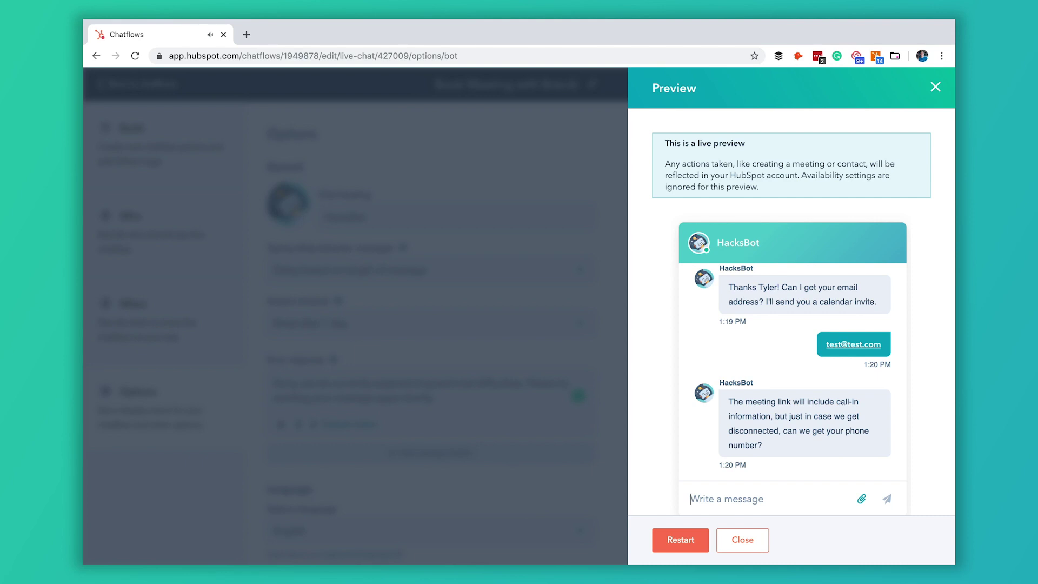
text(555-555-5555)
key(Return)
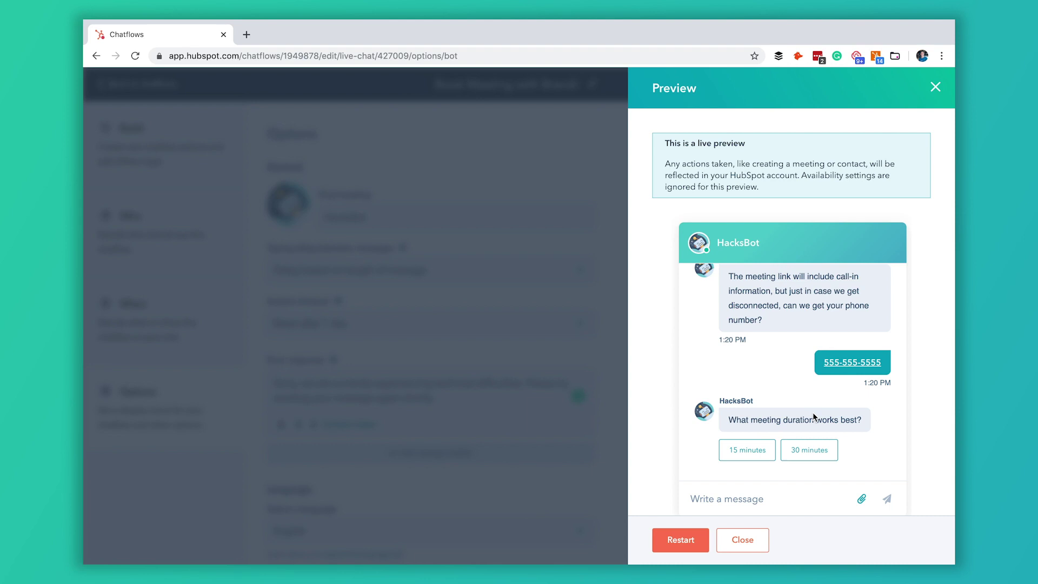
Step: Pick a 15 minutes meeting on Mon Nov 18 and view the available times
click(748, 457)
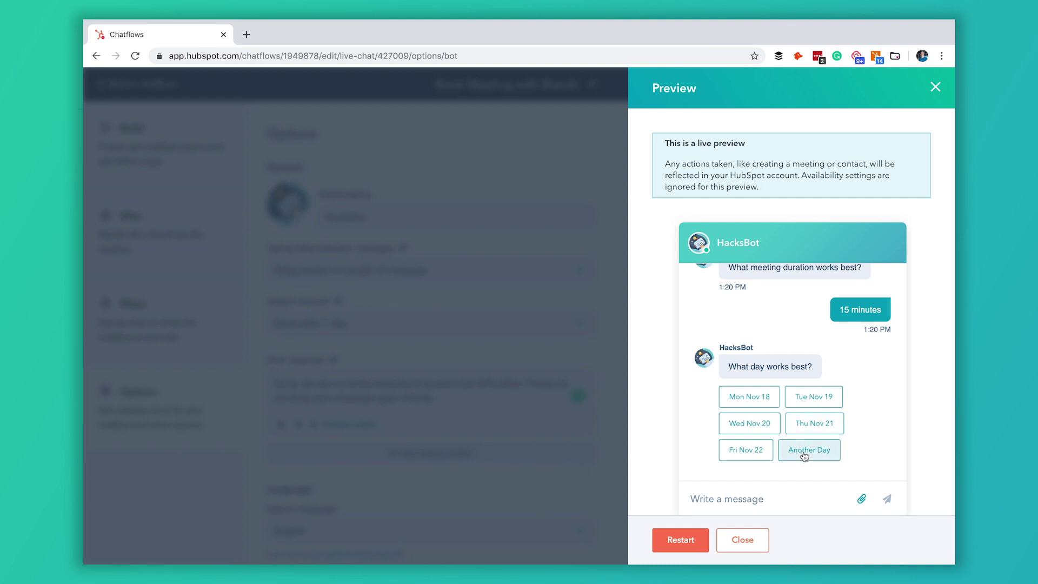
click(759, 405)
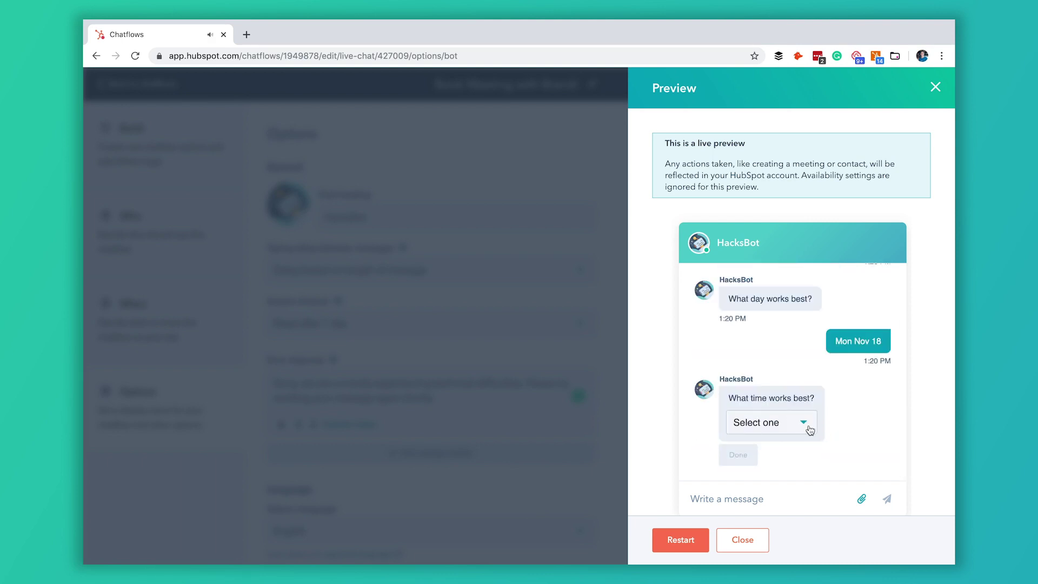
click(810, 430)
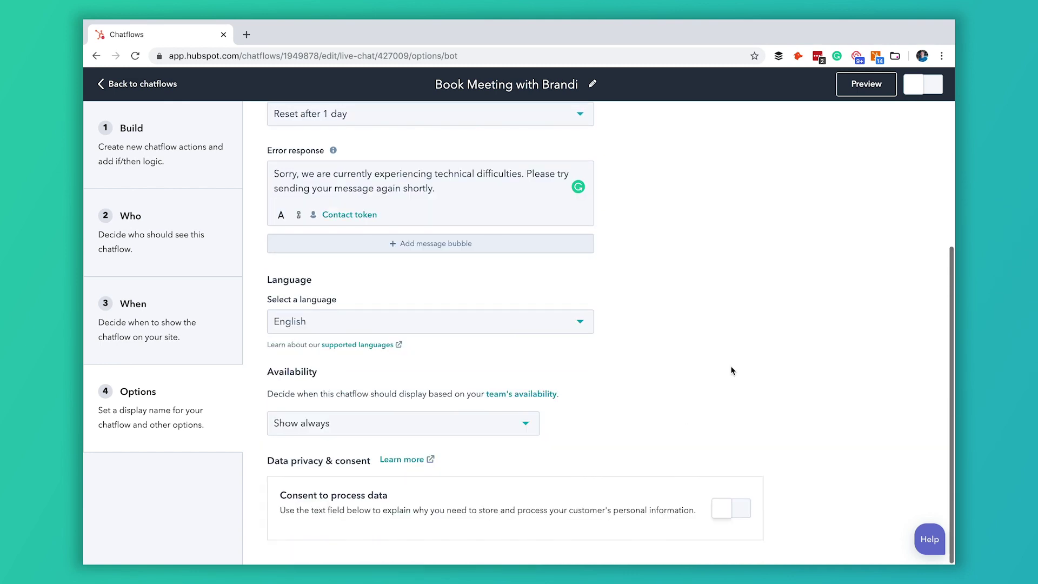
Step: Turn on the 'Book Meeting with Brandi' chatflow and go back to the Chatflows list
scroll(779, 158, up, 4)
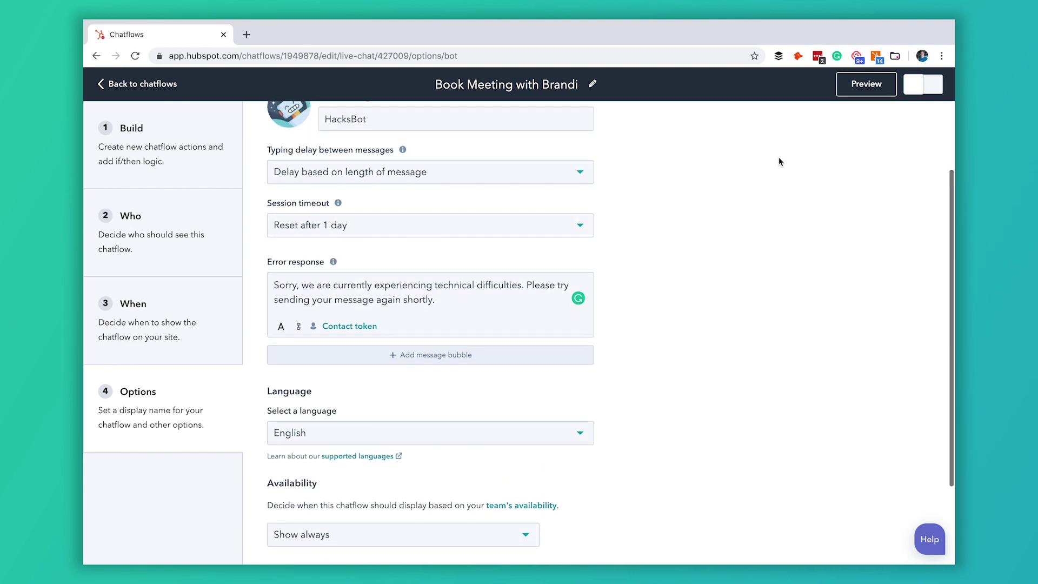
click(921, 88)
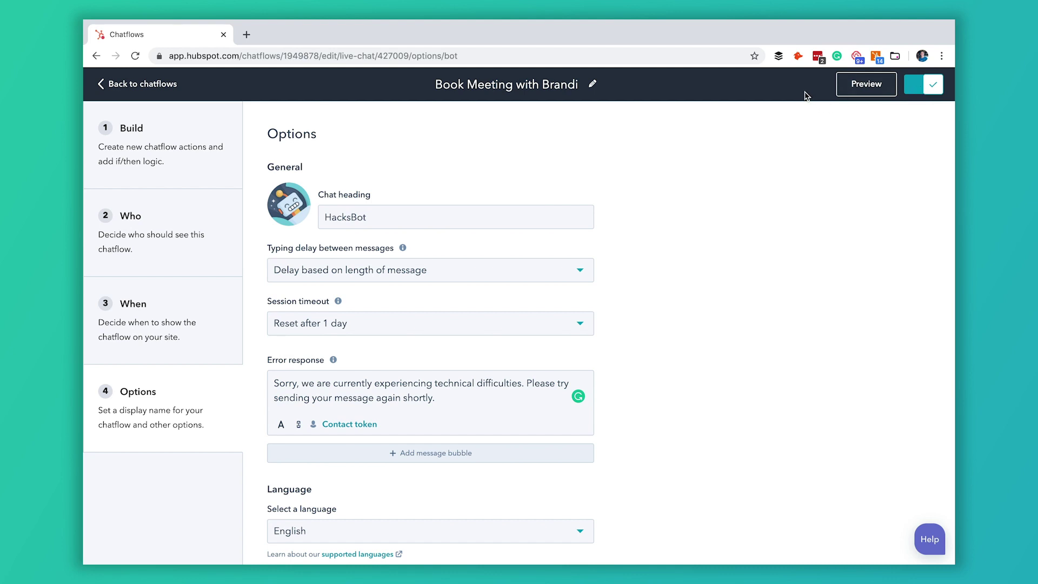
click(153, 85)
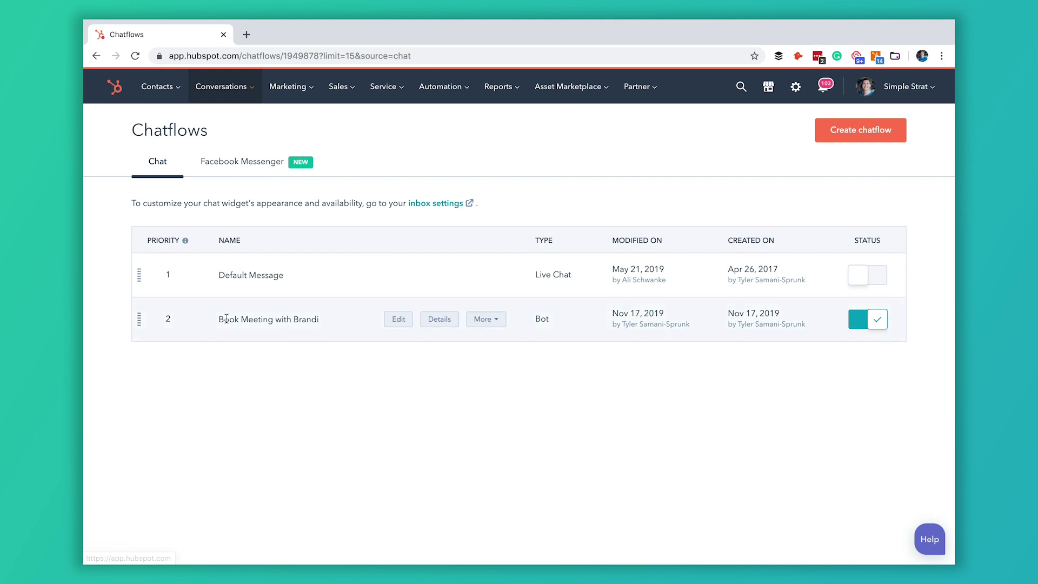